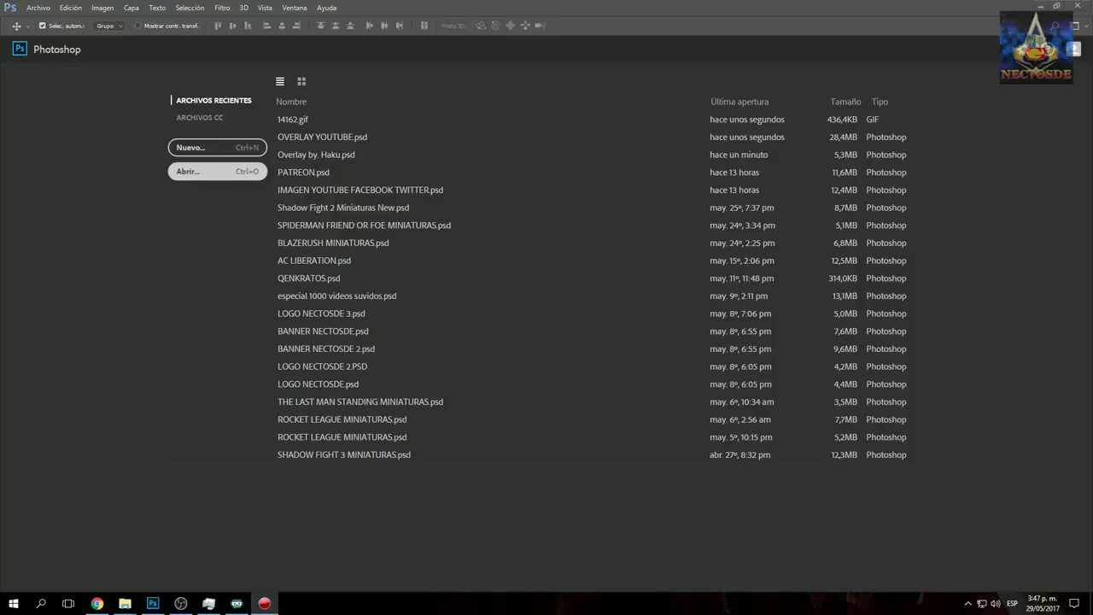
# Step: From the start screen, bring up the Abrir dialog showing the OVERLAYS YOUTUBE folder
pyautogui.click(188, 170)
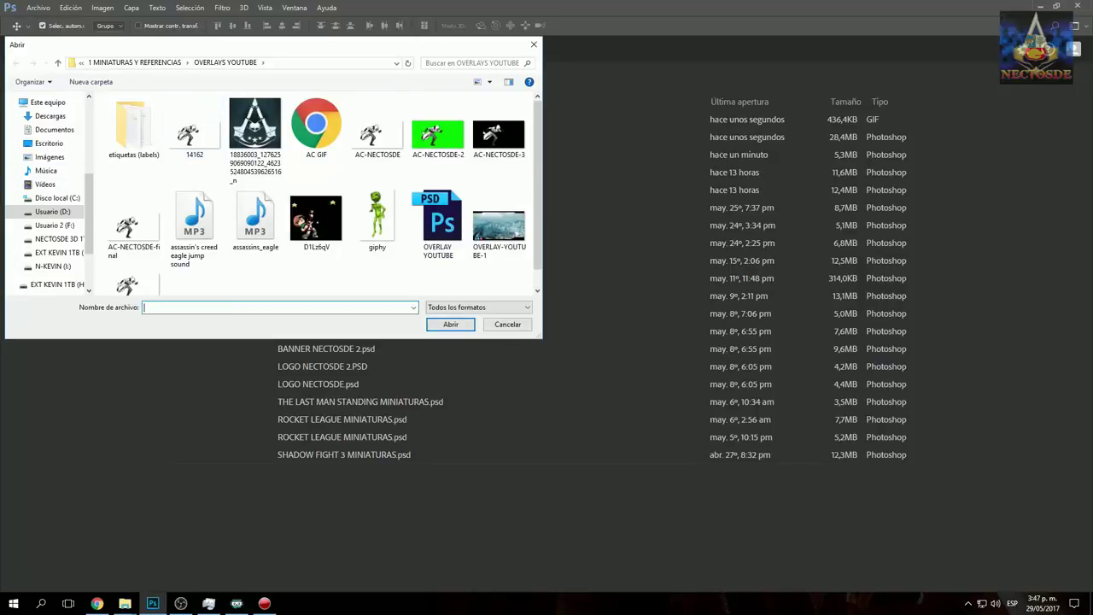
# Step: Open 14162.gif, keeping its missing colour profile unchanged with 'No modificar'
pyautogui.click(195, 132)
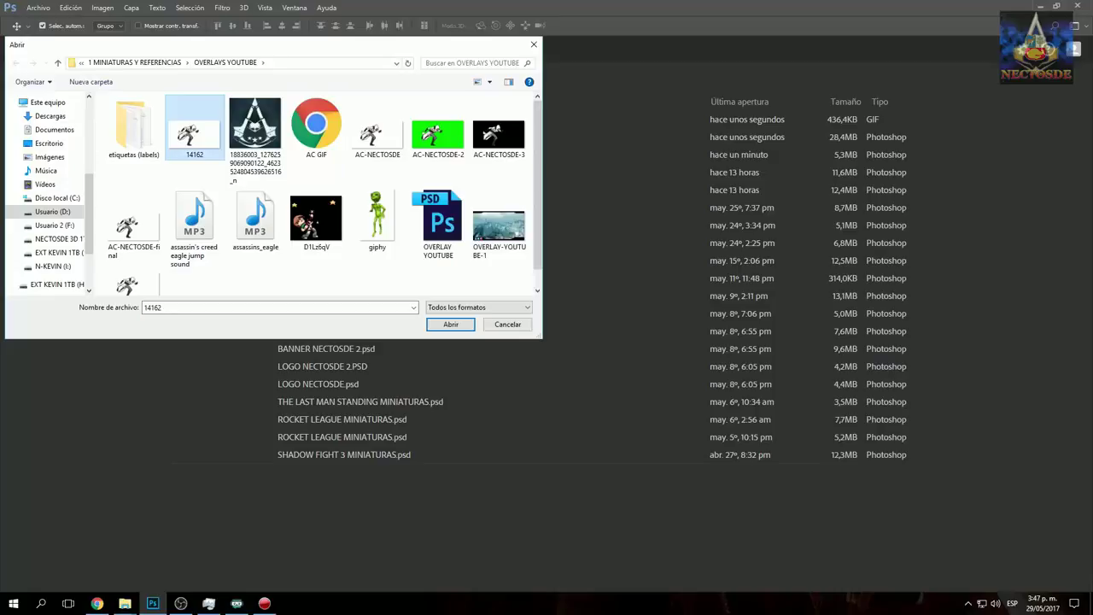
pyautogui.click(451, 323)
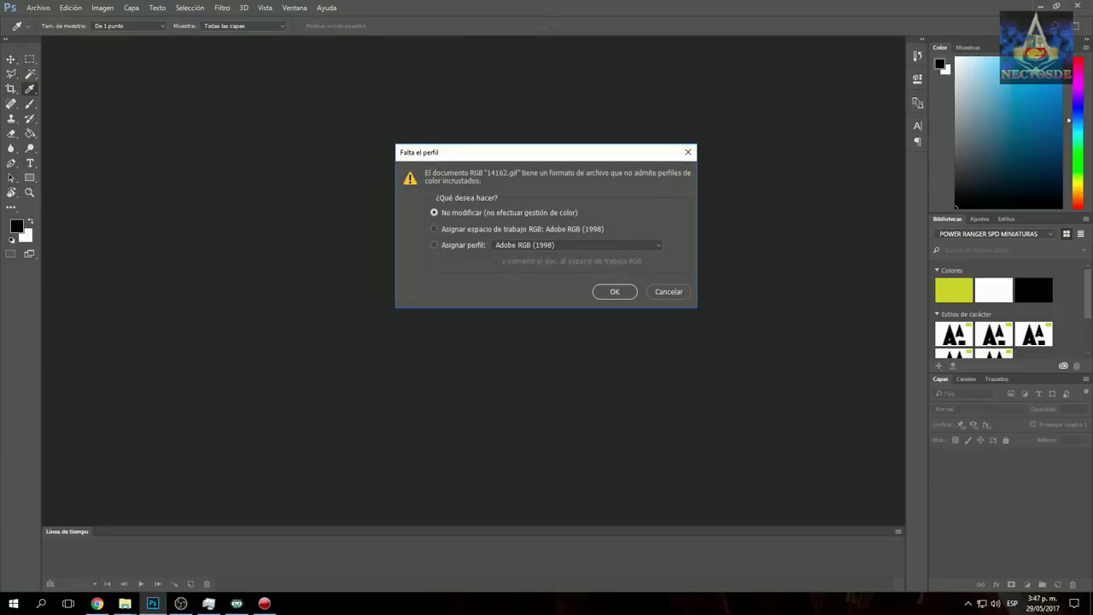
pyautogui.click(614, 291)
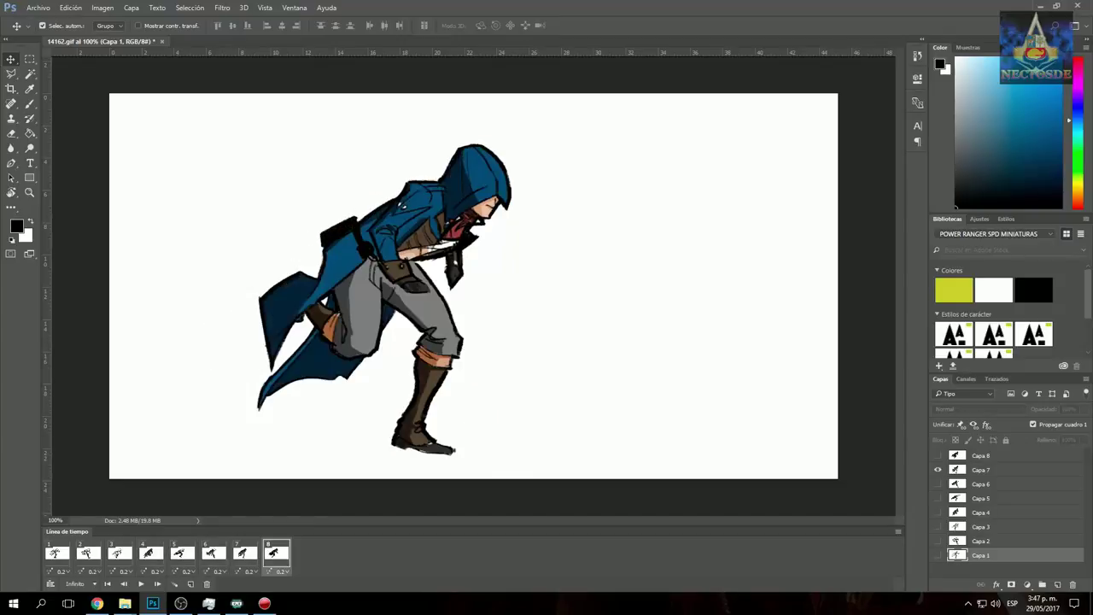
# Step: Stop playback and toggle the Línea de tiempo panel off and back on
pyautogui.press('space')
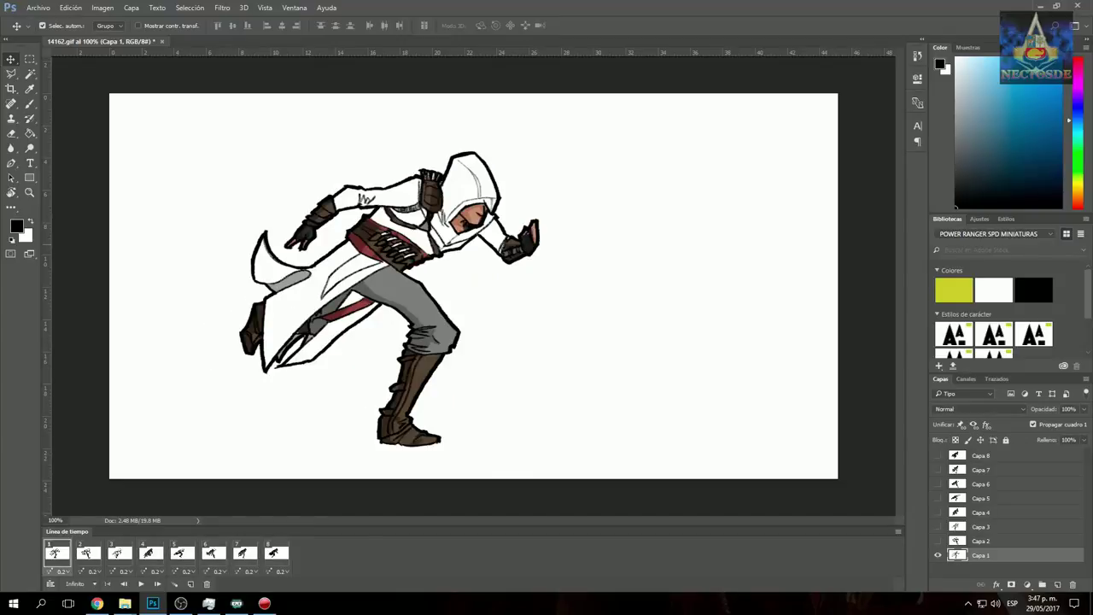
pyautogui.click(293, 8)
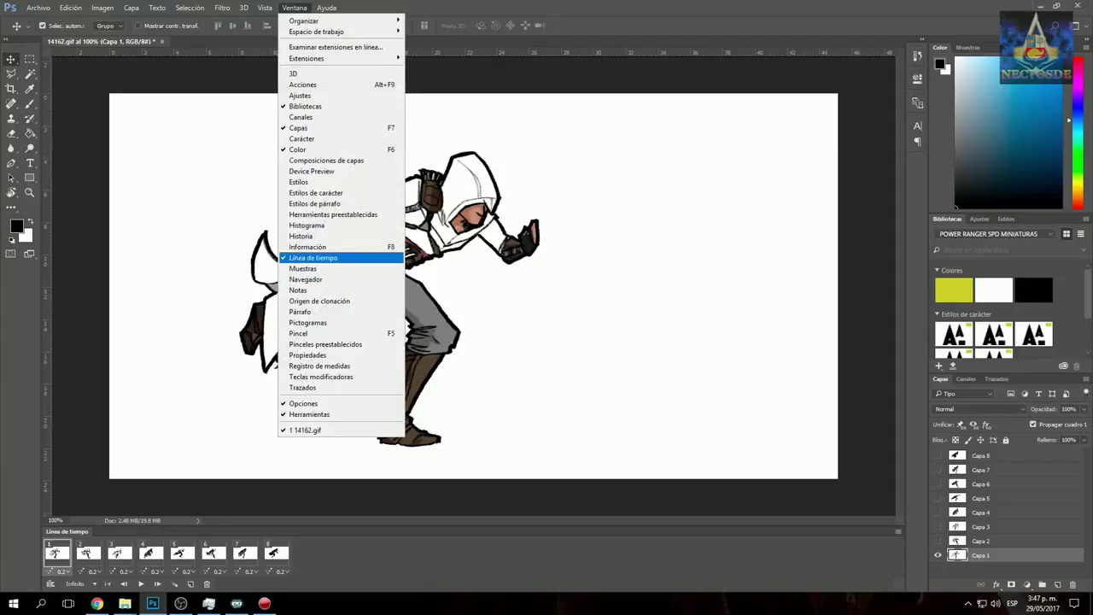
pyautogui.click(316, 257)
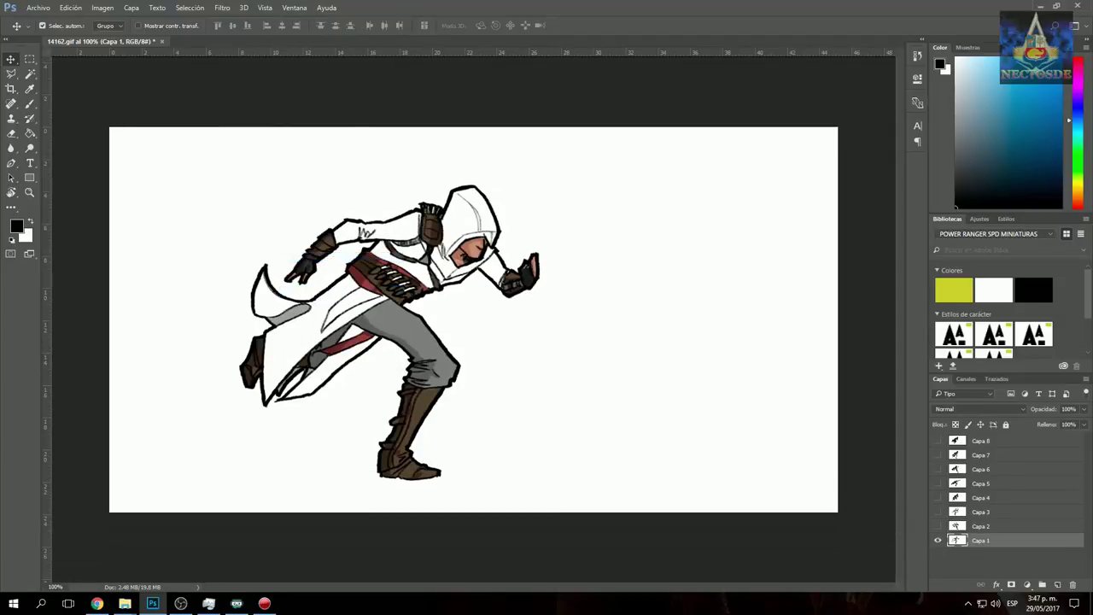
pyautogui.click(291, 8)
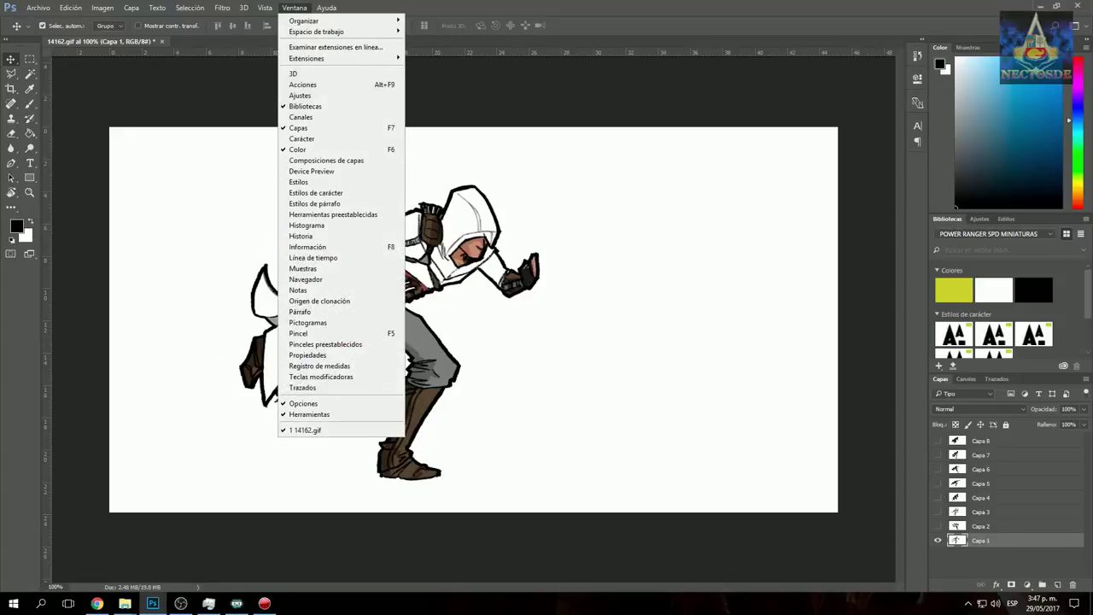
pyautogui.click(313, 258)
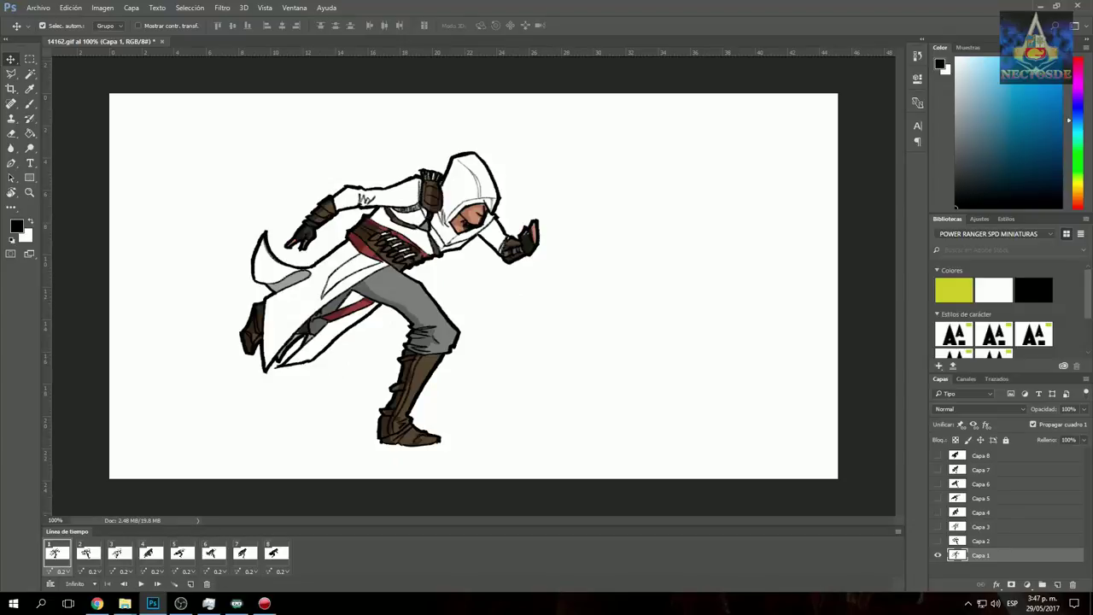
# Step: Step through the timeline frames, show Capa 7, then rest on frame 1
pyautogui.click(86, 553)
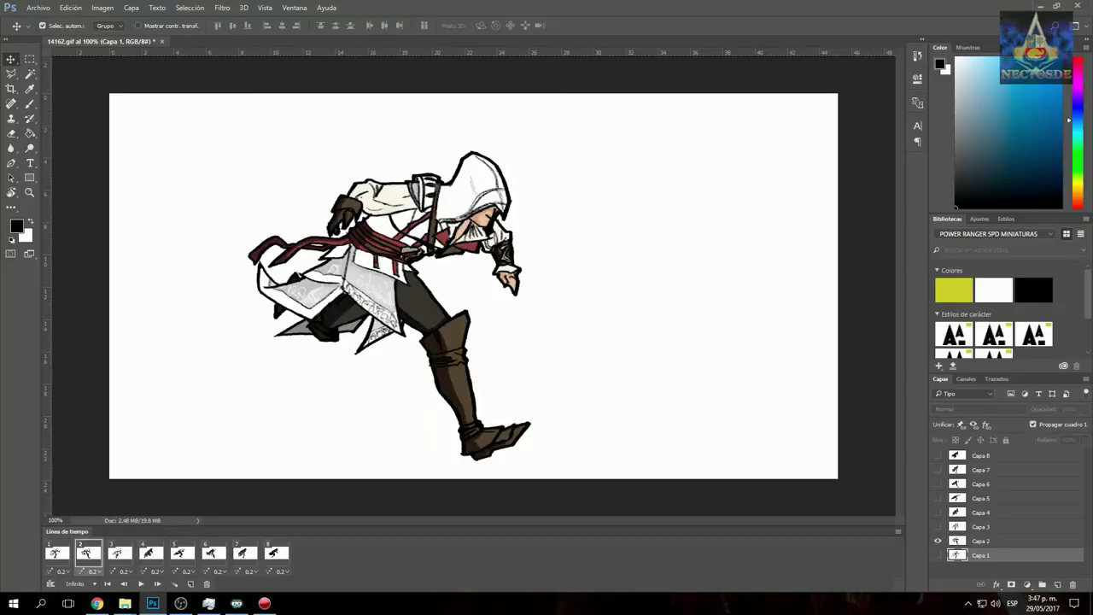
pyautogui.click(86, 553)
pyautogui.click(55, 553)
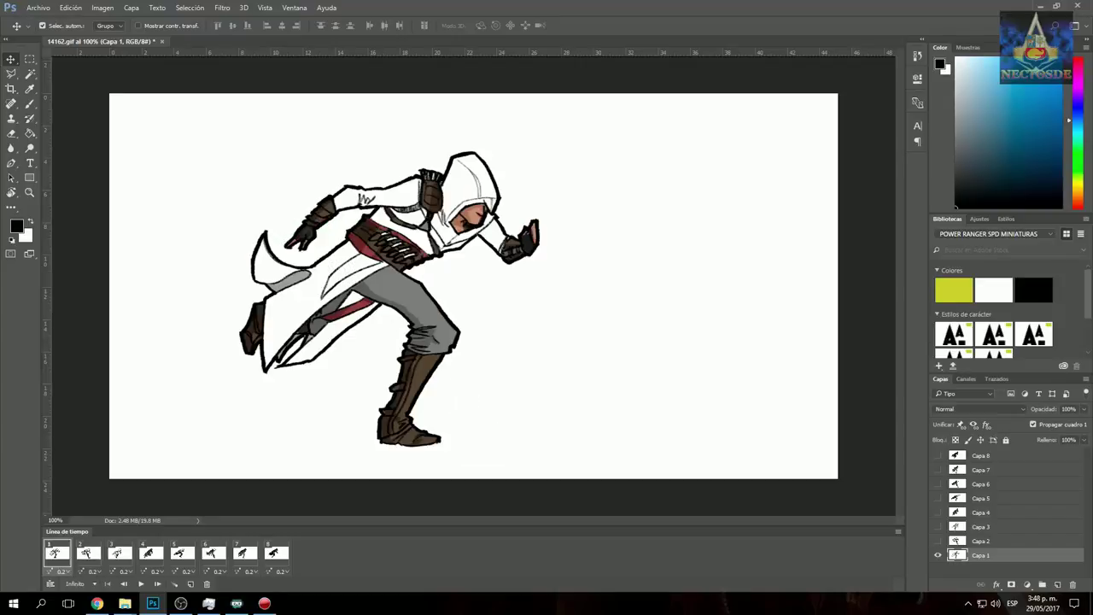
pyautogui.click(117, 553)
pyautogui.click(149, 554)
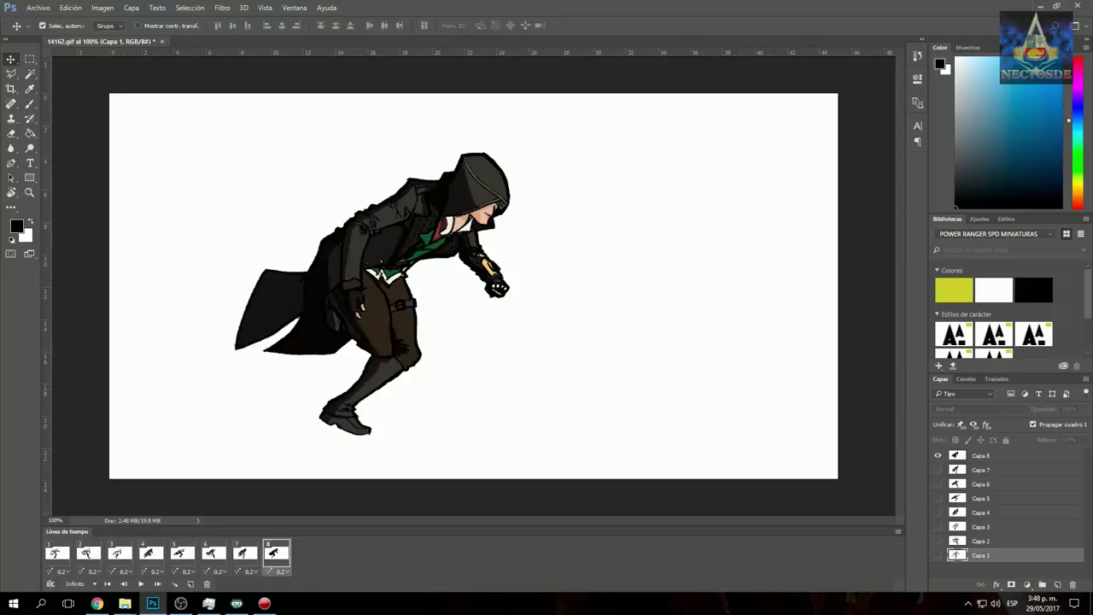
pyautogui.click(938, 469)
pyautogui.press('space')
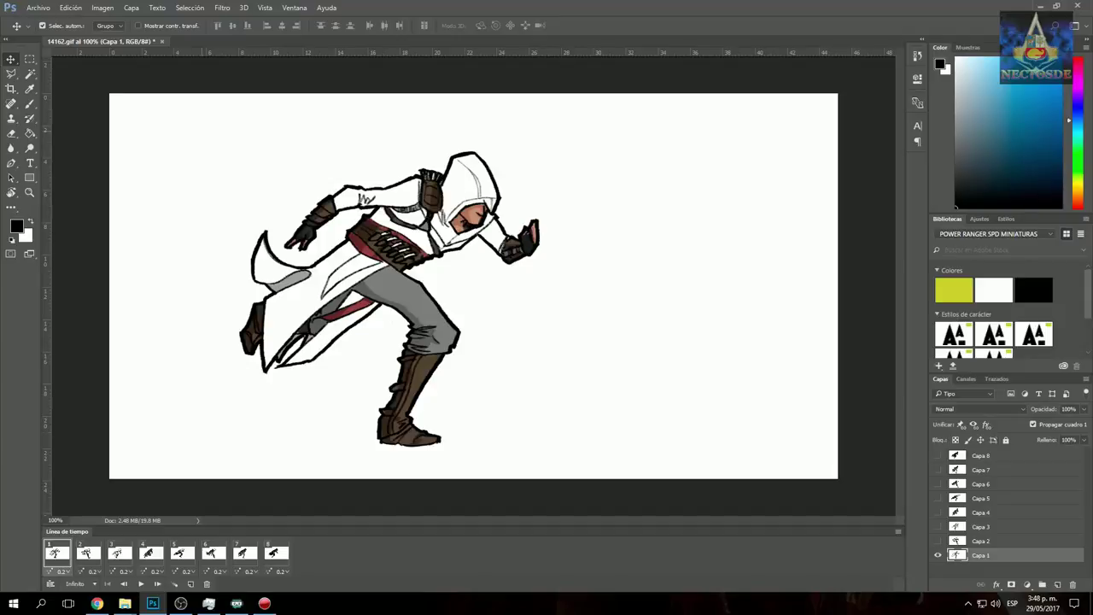
# Step: With the Magic Wand, delete the white backgrounds of Capa 1 and Capa 2
pyautogui.click(30, 74)
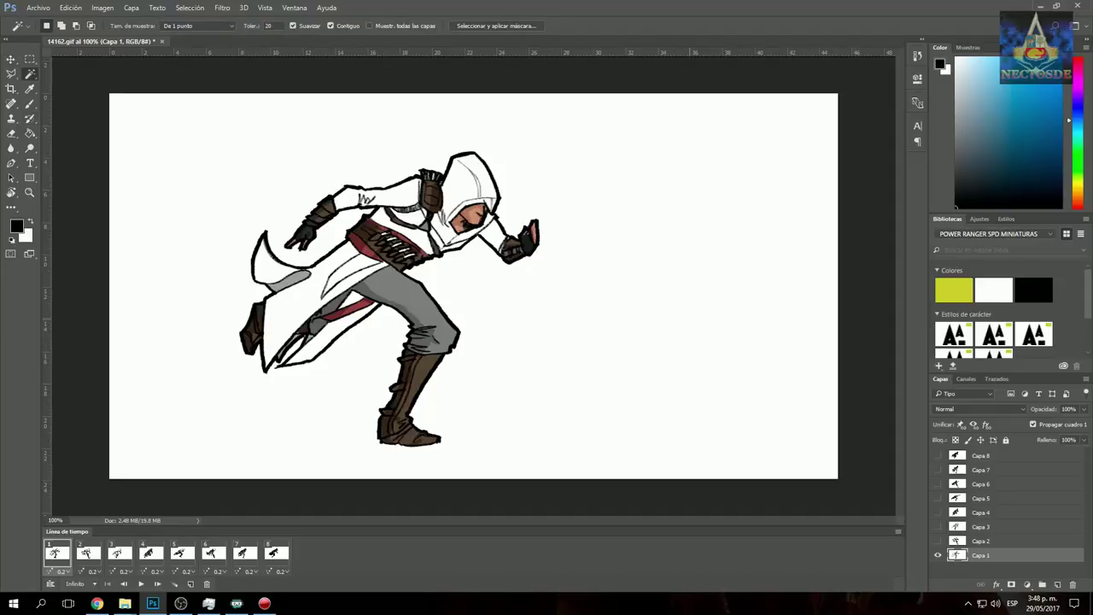
pyautogui.click(275, 366)
pyautogui.press('Delete')
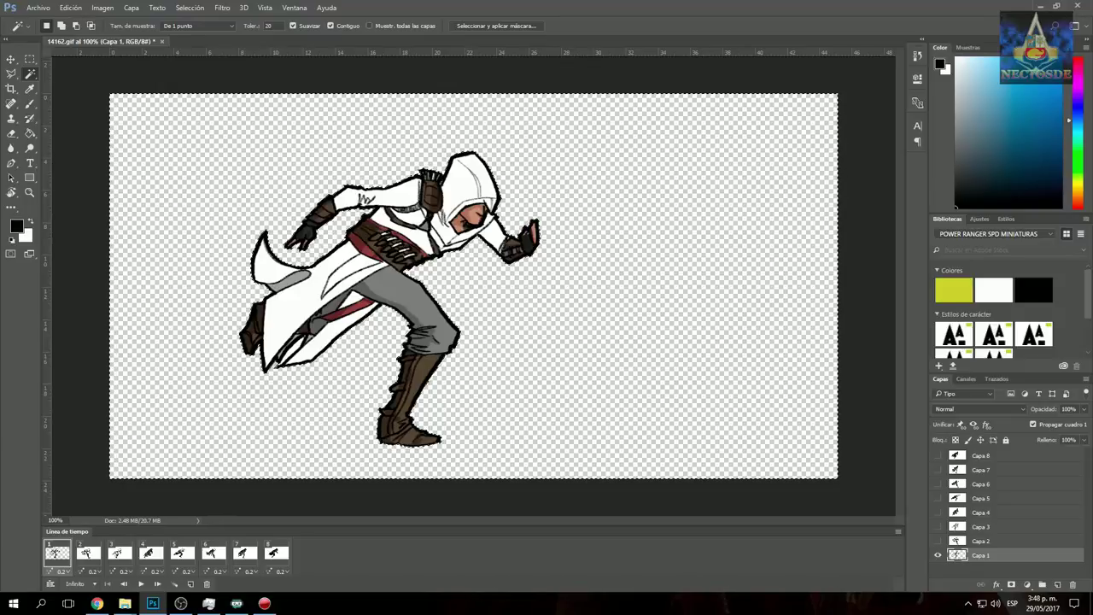
pyautogui.click(938, 541)
pyautogui.click(980, 540)
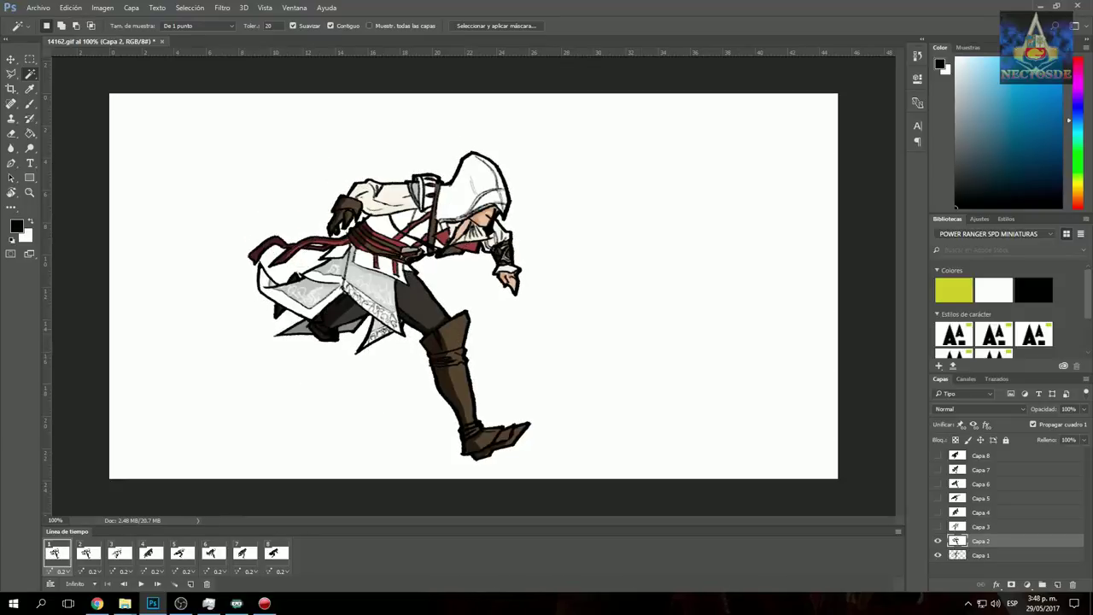
pyautogui.press('Delete')
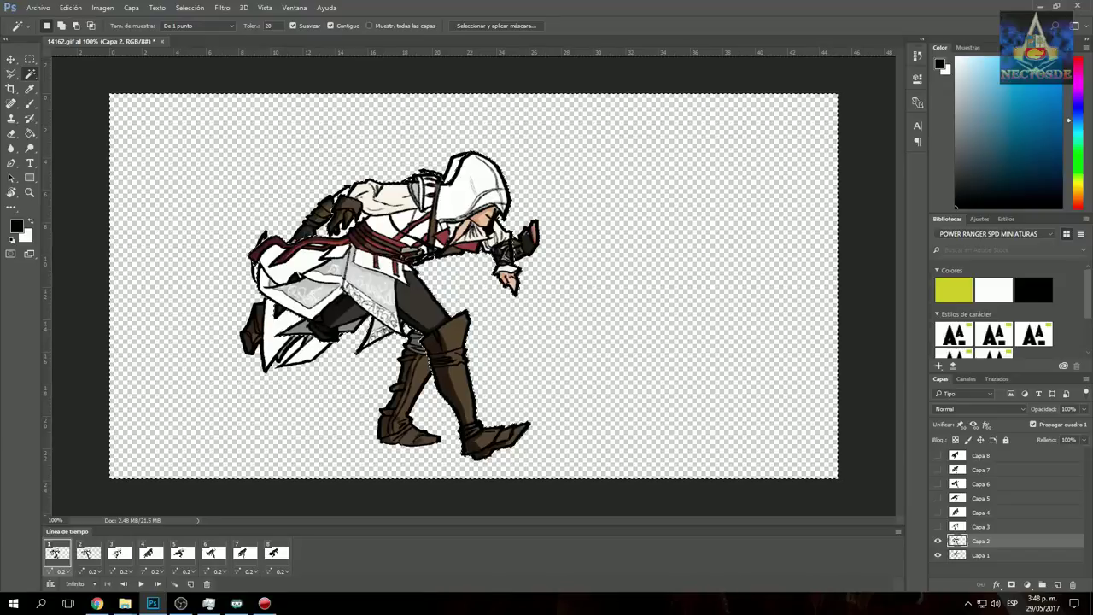
# Step: Show Capa 3, 4 and 5 and delete their white backgrounds
pyautogui.click(938, 526)
pyautogui.click(981, 526)
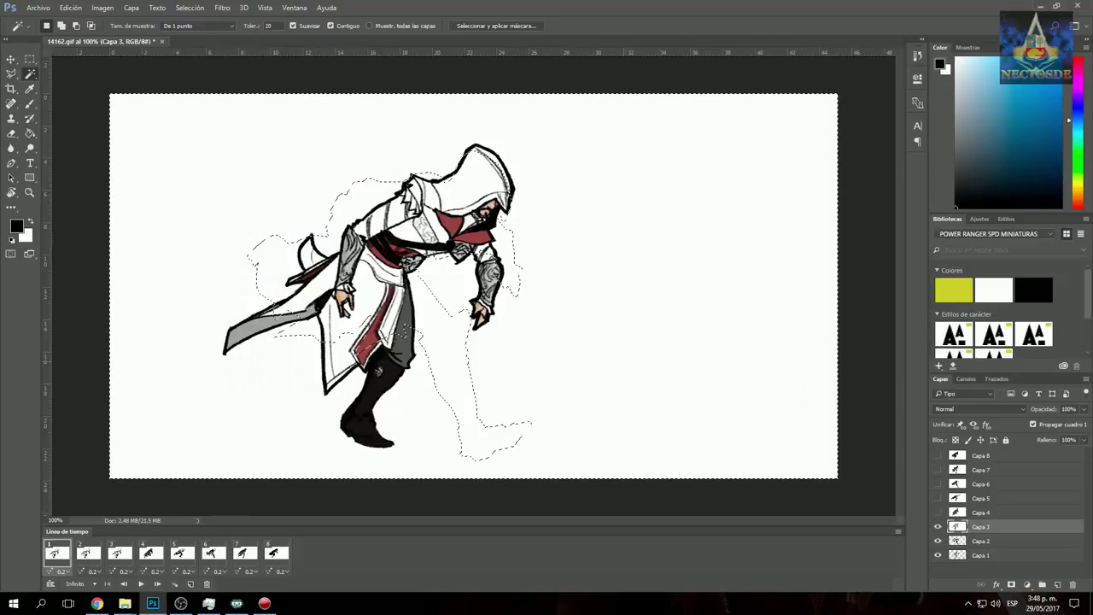
pyautogui.click(938, 513)
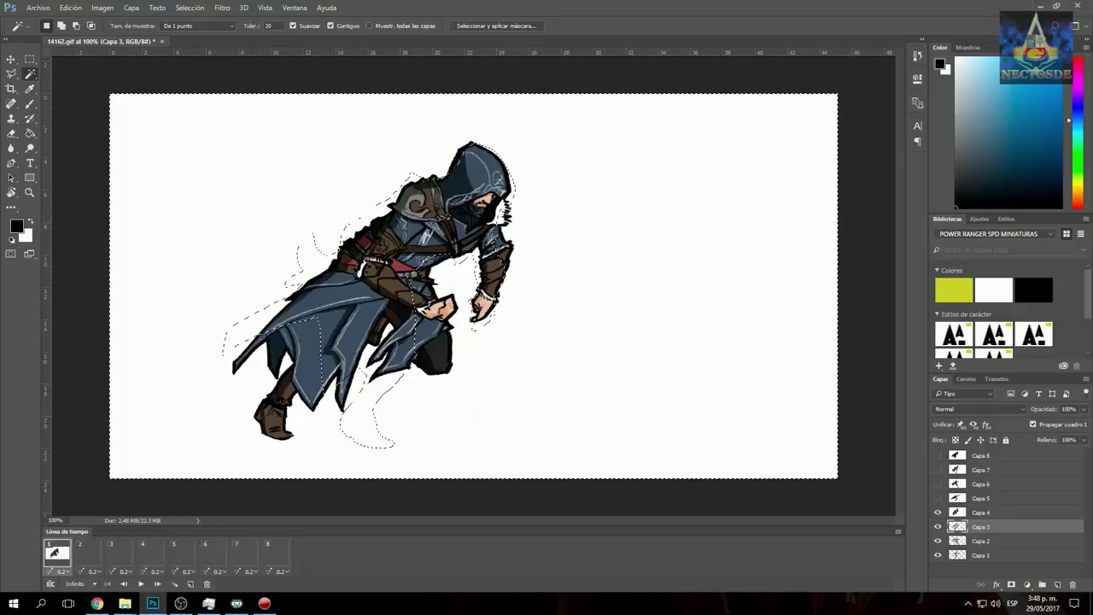
pyautogui.click(980, 513)
pyautogui.press('Delete')
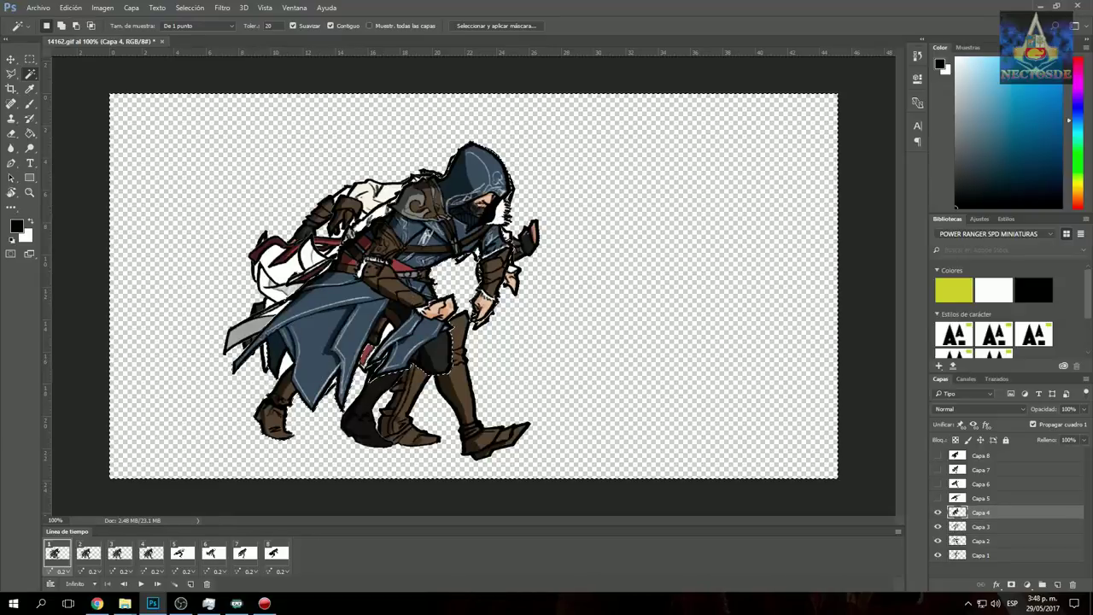
pyautogui.click(938, 498)
pyautogui.click(981, 498)
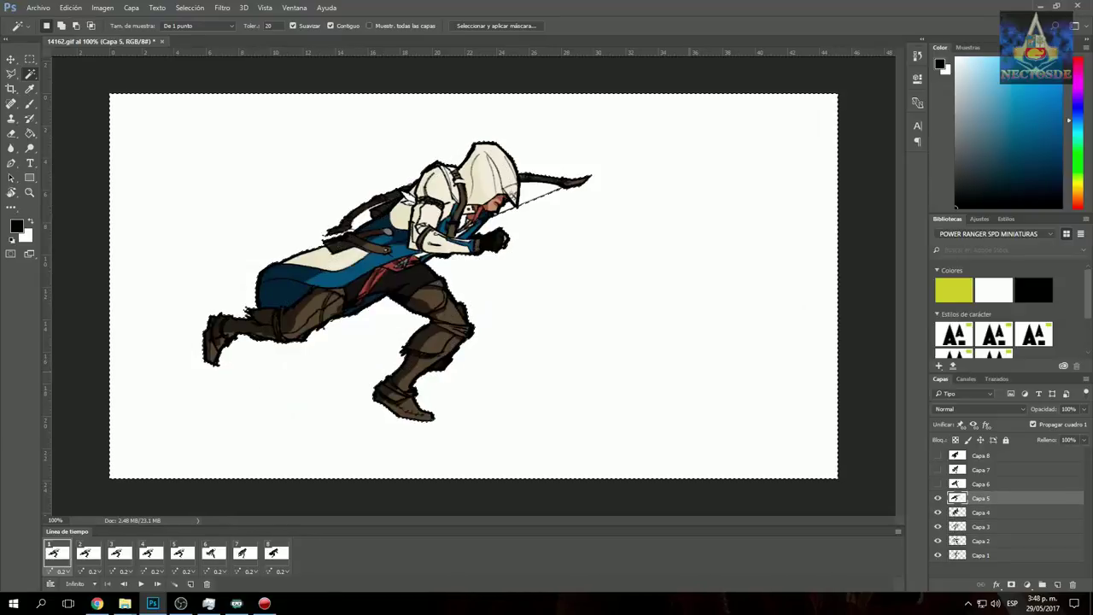
pyautogui.press('Delete')
# Step: Delete the Capa 6 layer and remove Capa 7's white background
pyautogui.click(938, 484)
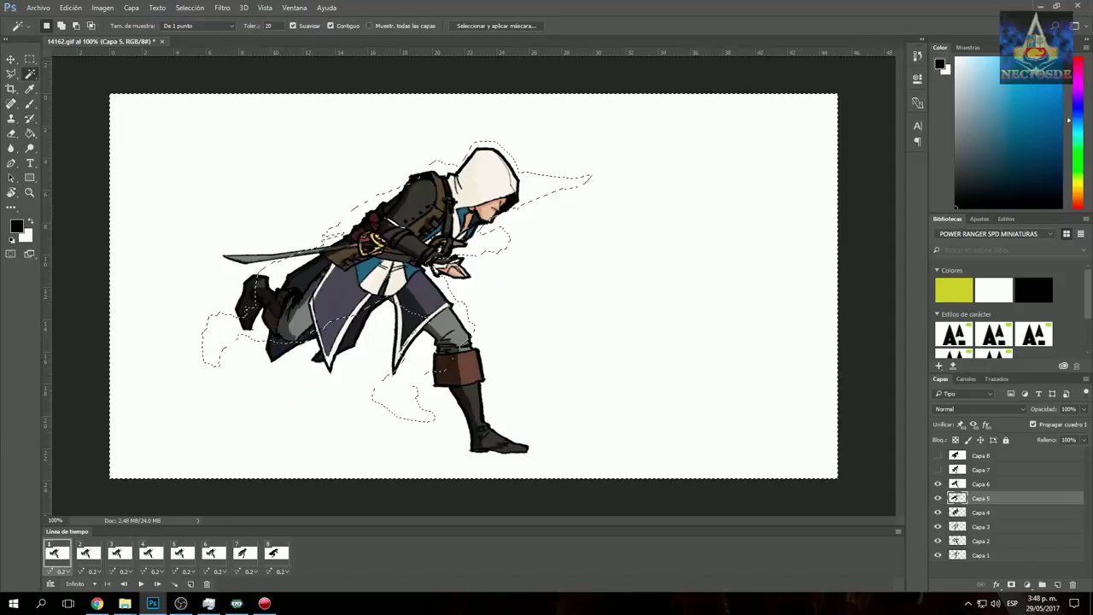
pyautogui.moveTo(980, 484); pyautogui.dragTo(1073, 584)
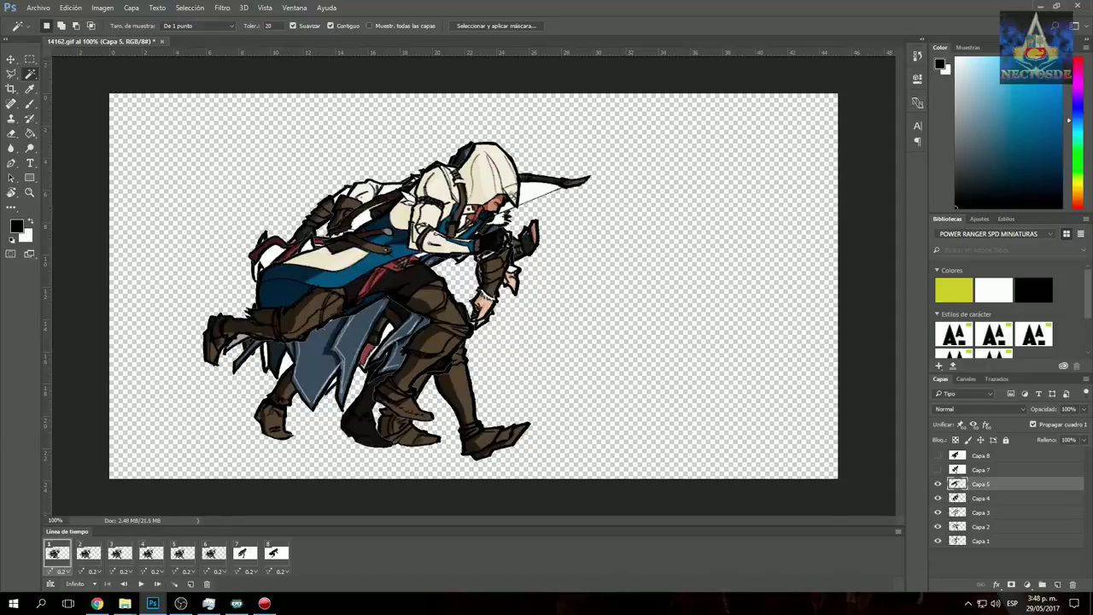
pyautogui.click(938, 470)
pyautogui.click(981, 470)
pyautogui.click(641, 384)
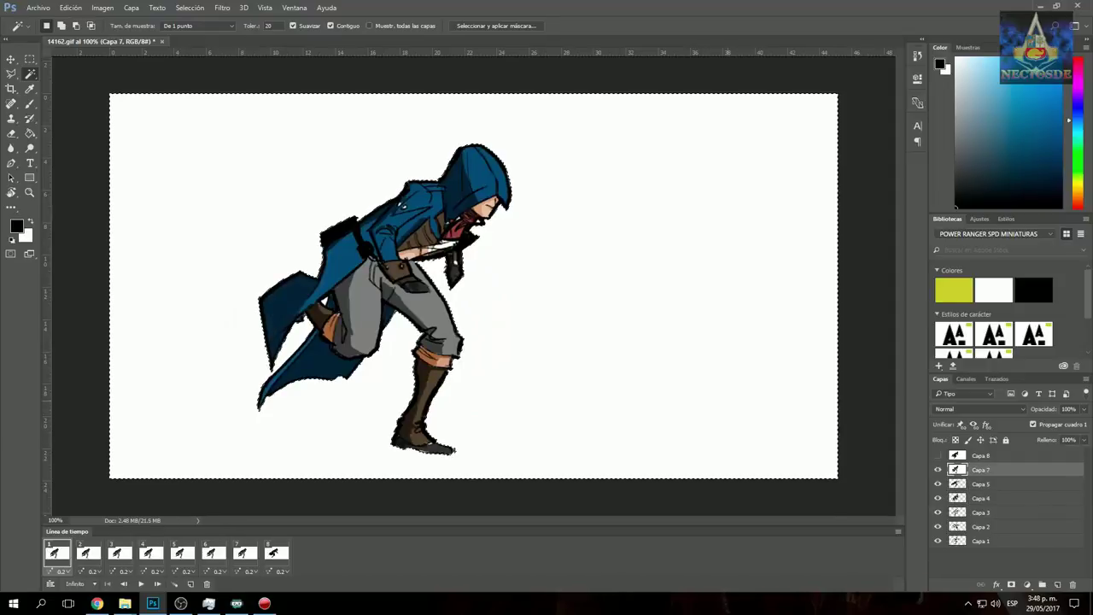
pyautogui.press('Delete')
# Step: Show and select Capa 8, deselect, and press Delete on it
pyautogui.click(938, 455)
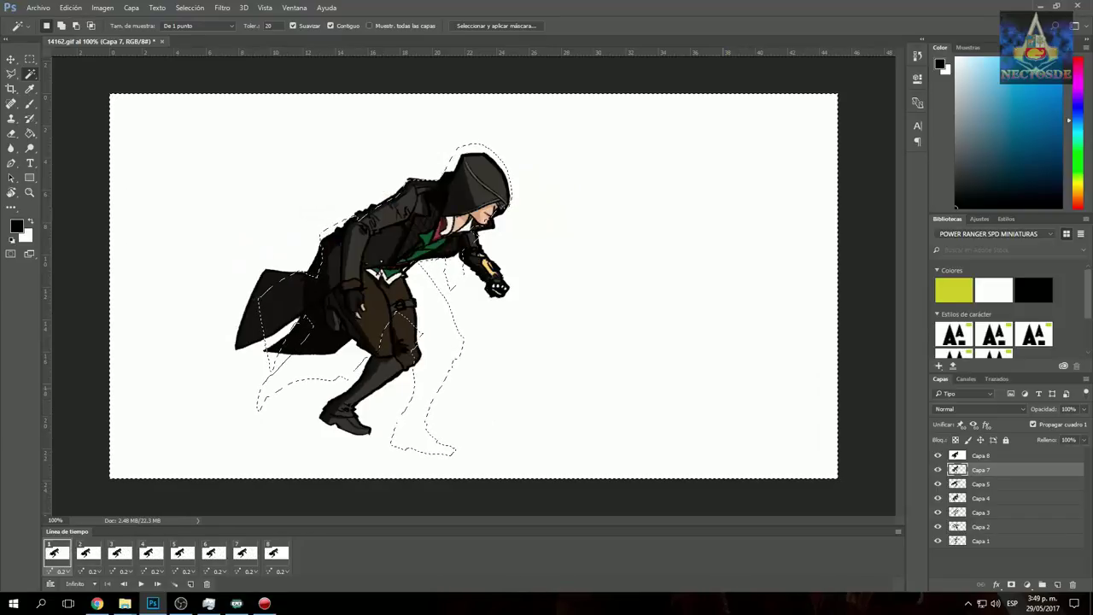
pyautogui.click(982, 456)
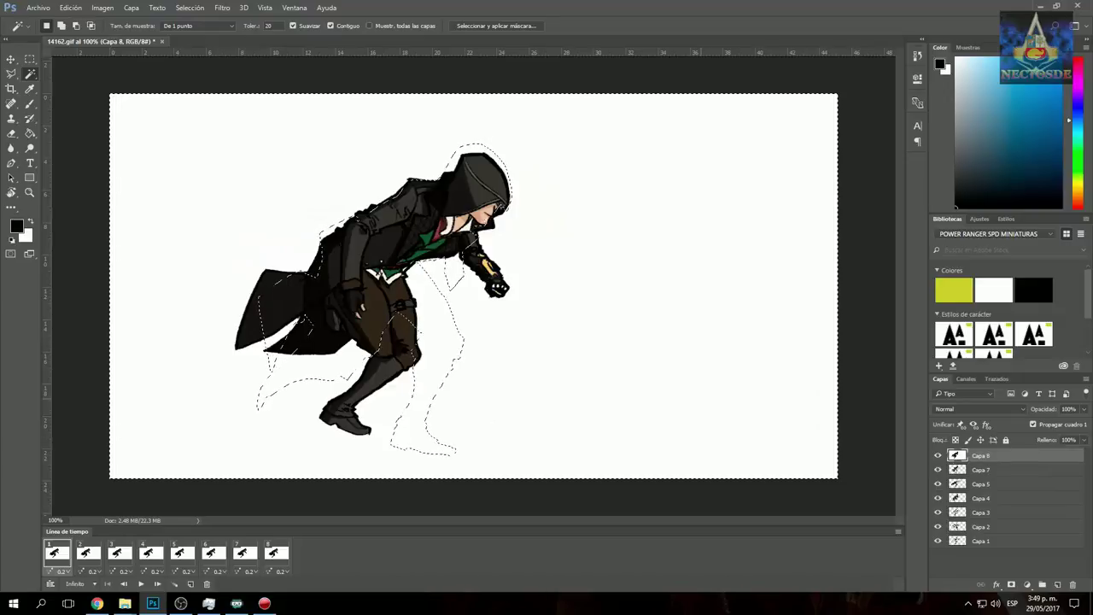
pyautogui.hotkey('ctrl', 'd')
pyautogui.press('Delete')
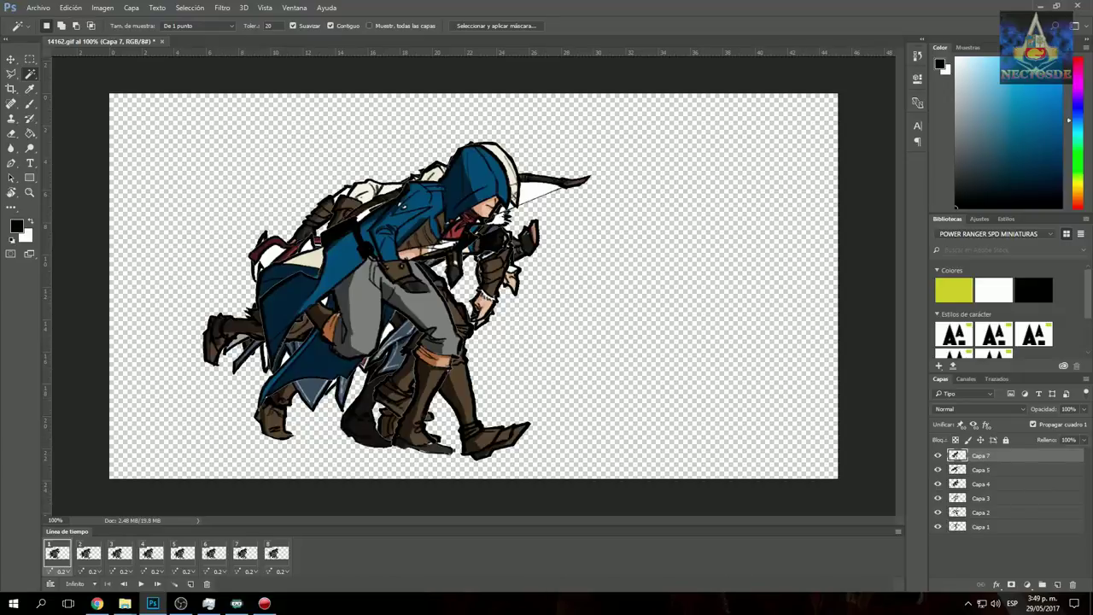
# Step: Hide the other layers, paste a dark-coated figure, and delete its white background
pyautogui.moveTo(938, 455); pyautogui.dragTo(937, 513)
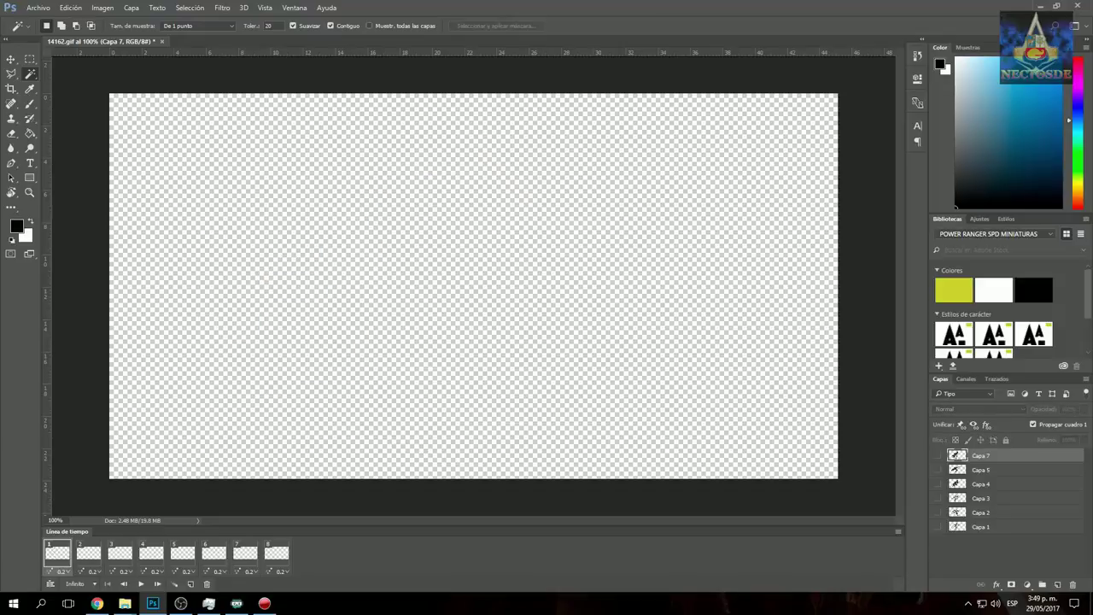
pyautogui.hotkey('ctrl', 'v')
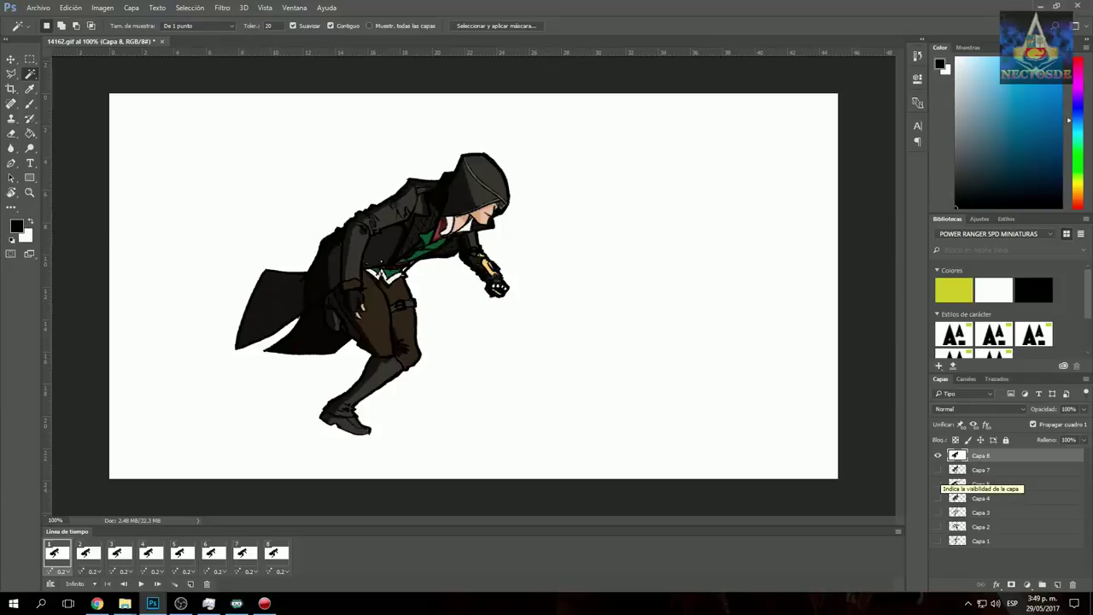
pyautogui.click(649, 359)
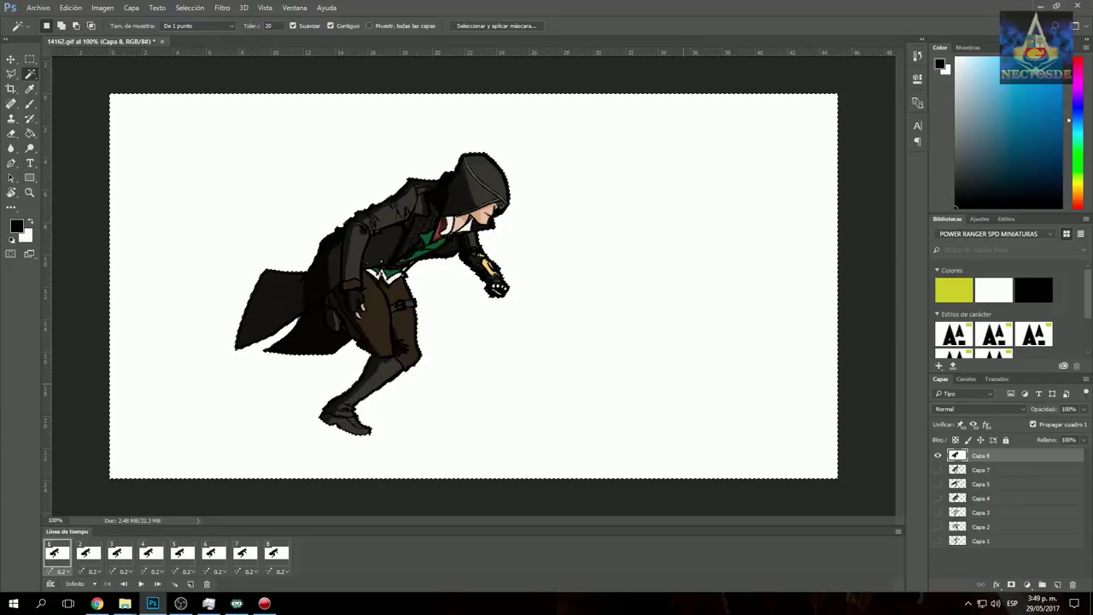
pyautogui.press('Delete')
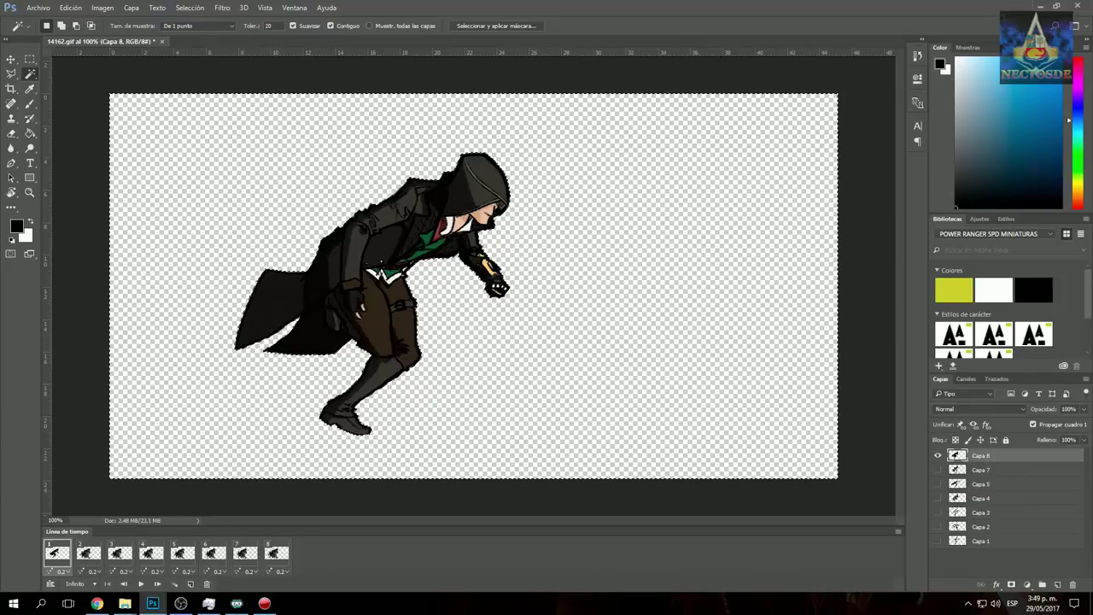
# Step: Toggle layer visibility to compare the dark-coated, blue-coat and hooded figures
pyautogui.click(938, 455)
pyautogui.click(937, 470)
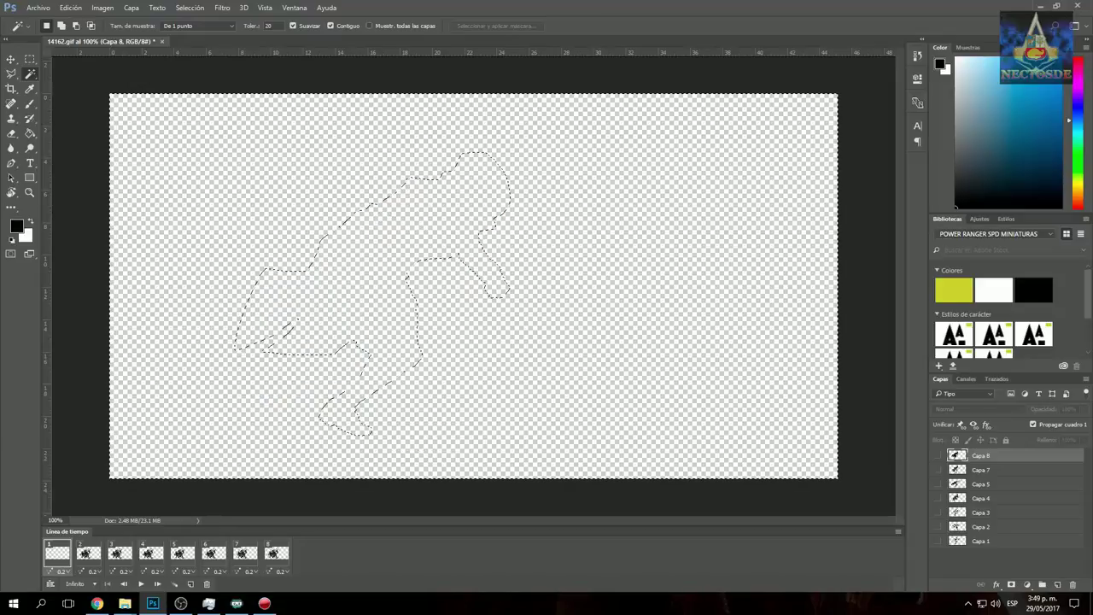
pyautogui.click(938, 455)
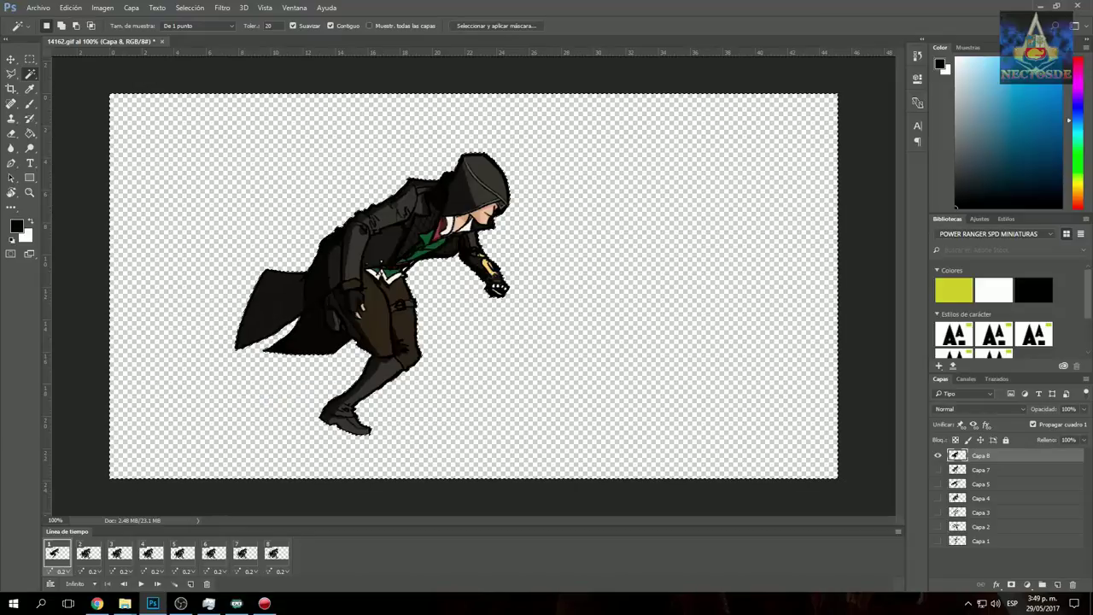
pyautogui.click(938, 455)
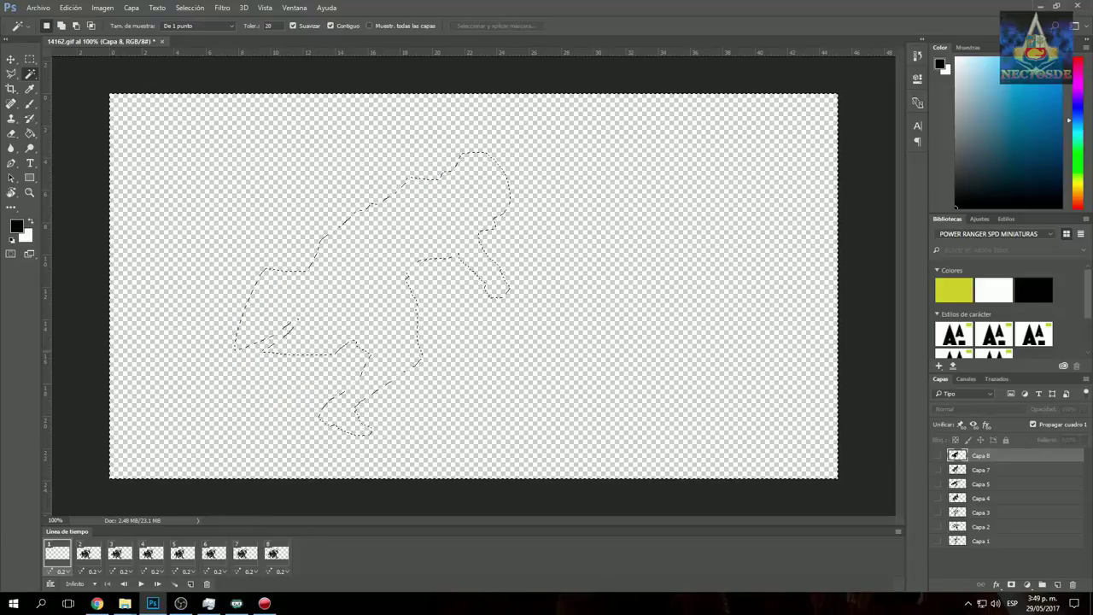
pyautogui.click(938, 455)
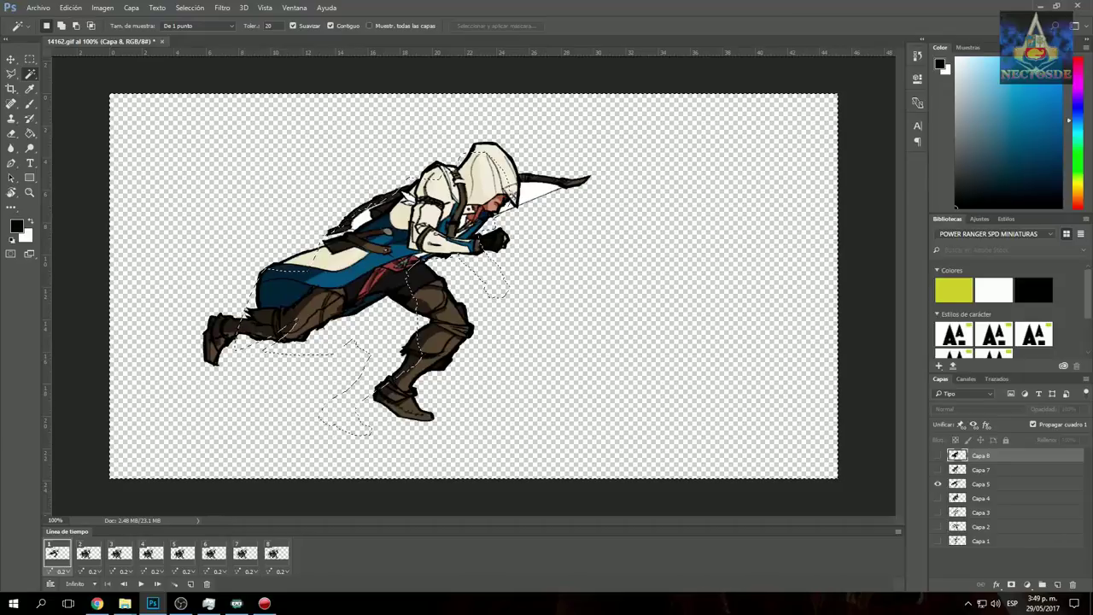
pyautogui.click(938, 455)
pyautogui.click(938, 455)
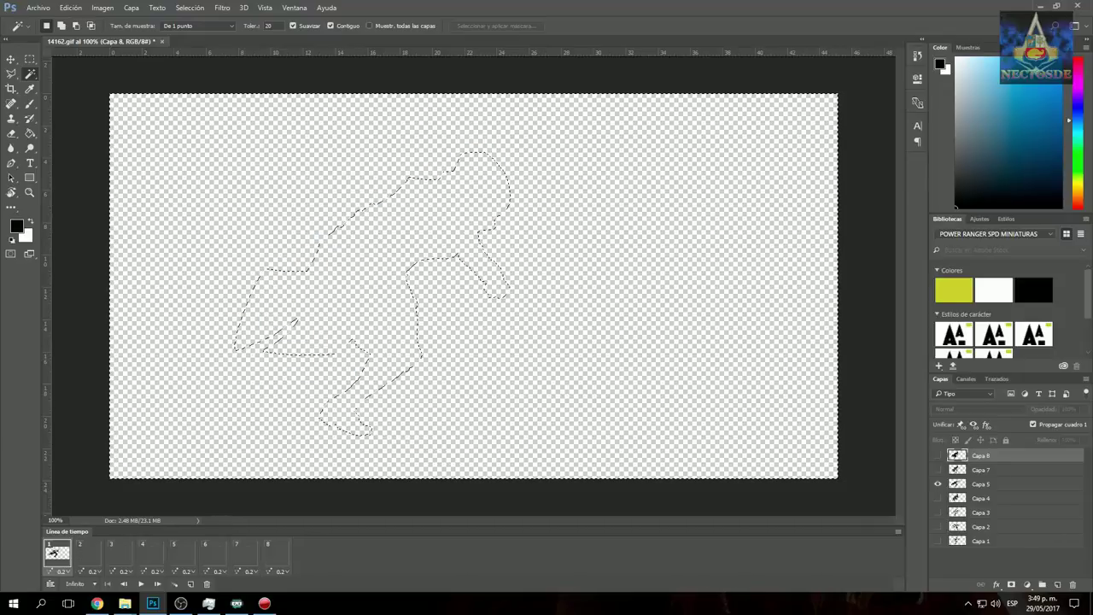
pyautogui.click(938, 484)
pyautogui.click(937, 455)
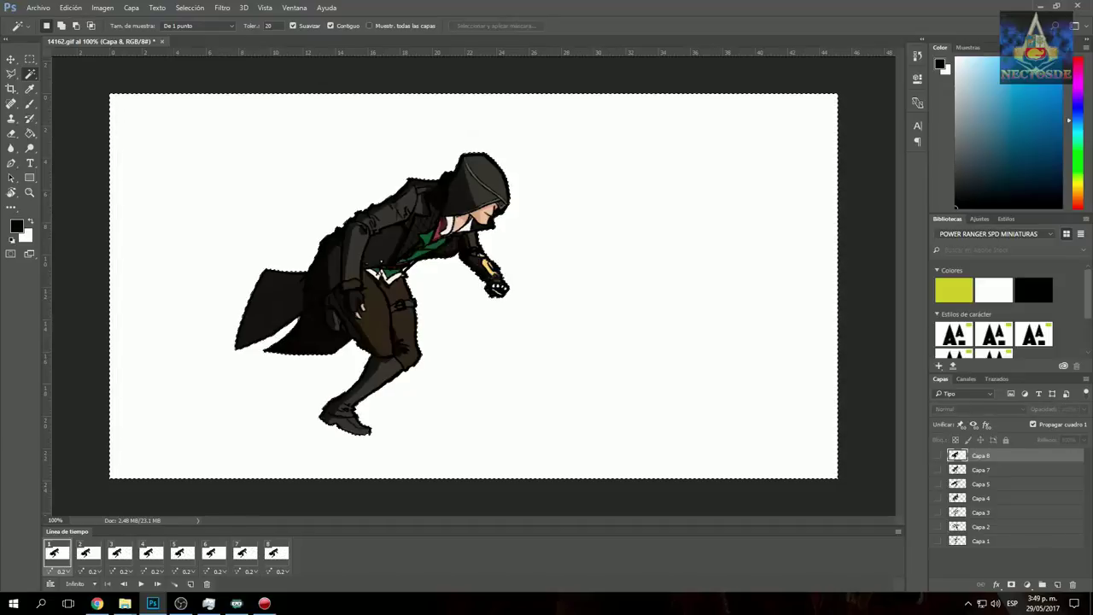
pyautogui.click(938, 455)
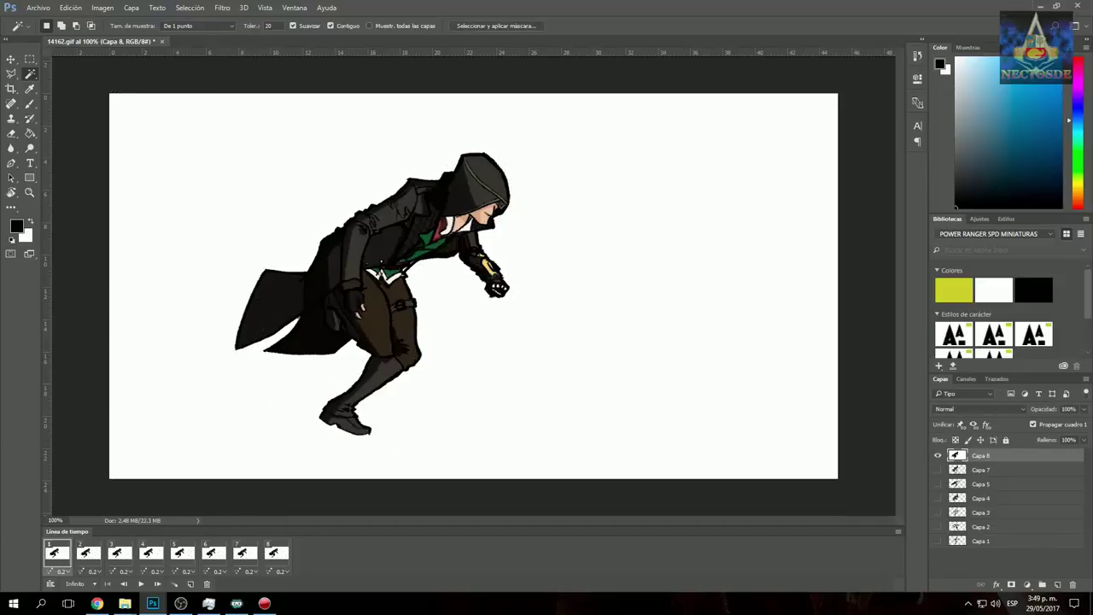
pyautogui.click(938, 470)
# Step: Restore the Capa 6 figure, isolate it, and delete its white background
pyautogui.hotkey('ctrl', 'z')
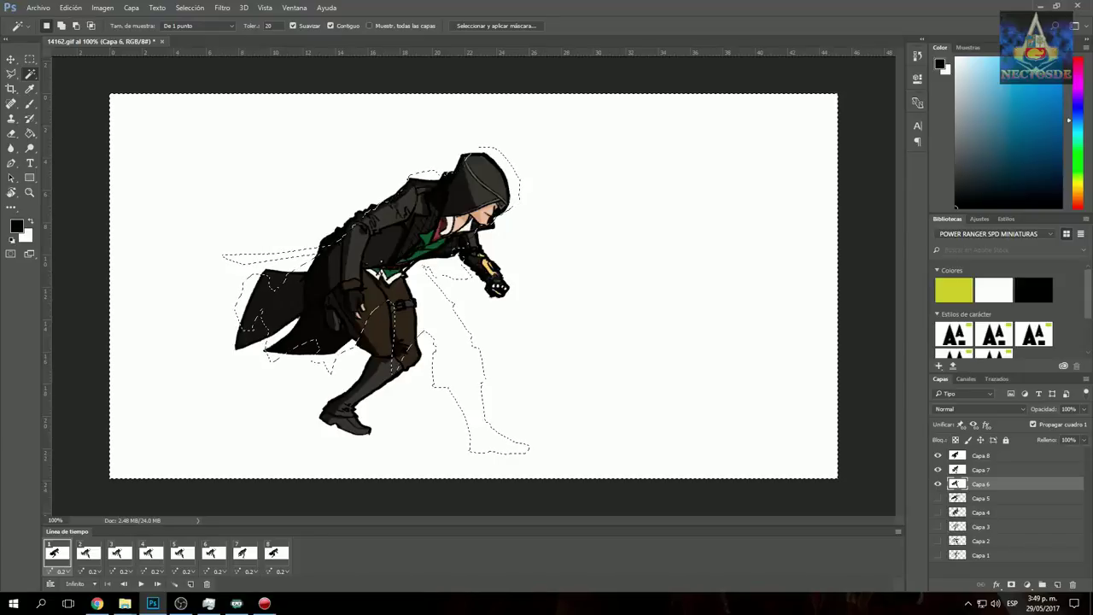
pyautogui.click(938, 456)
pyautogui.click(938, 470)
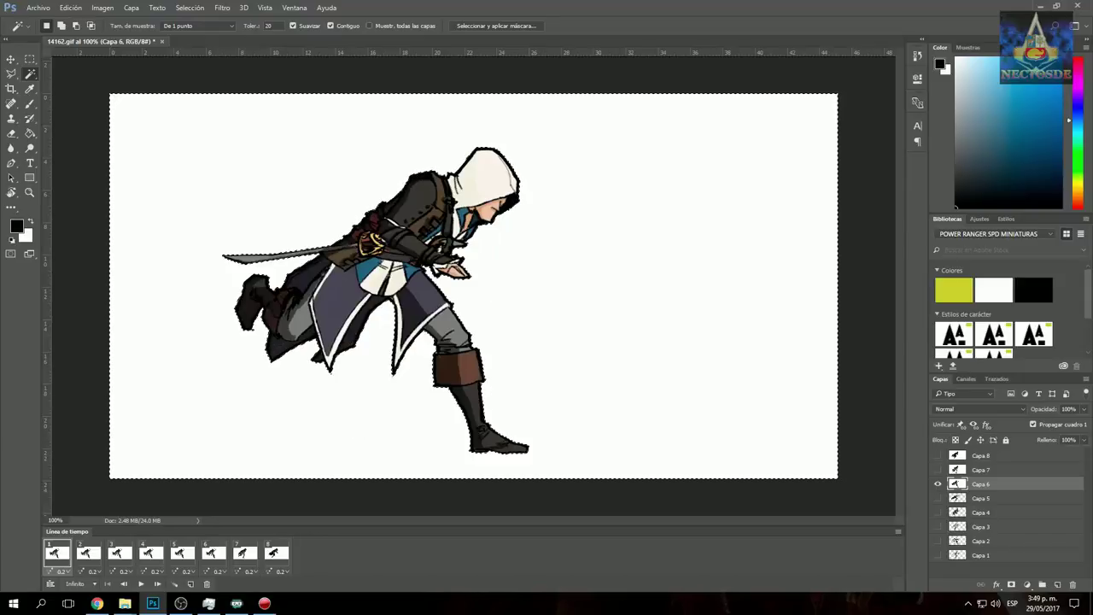
pyautogui.press('Delete')
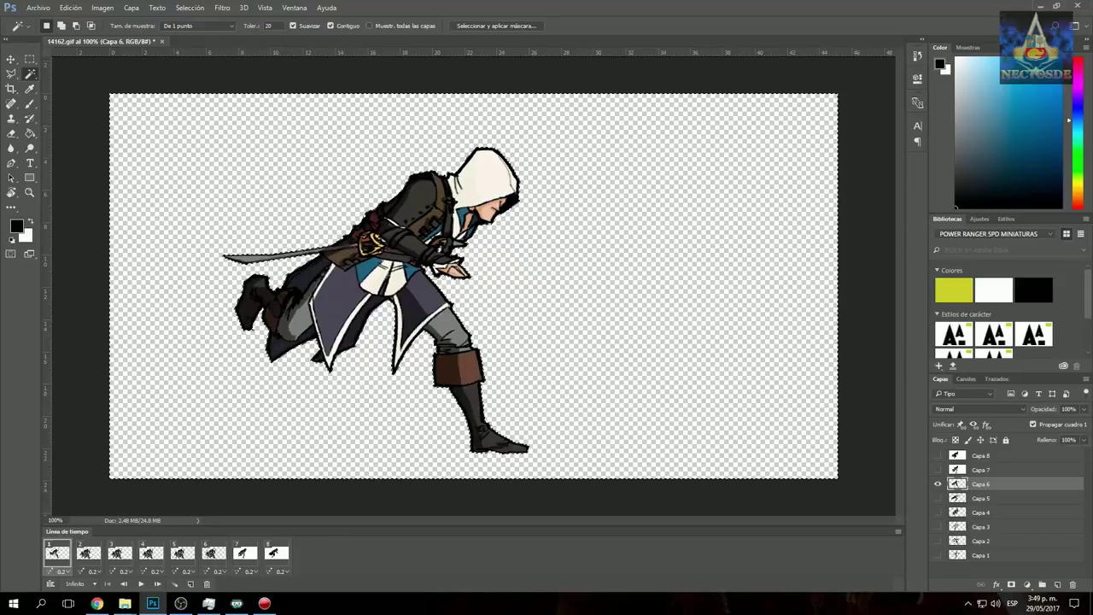
pyautogui.click(938, 484)
pyautogui.click(980, 470)
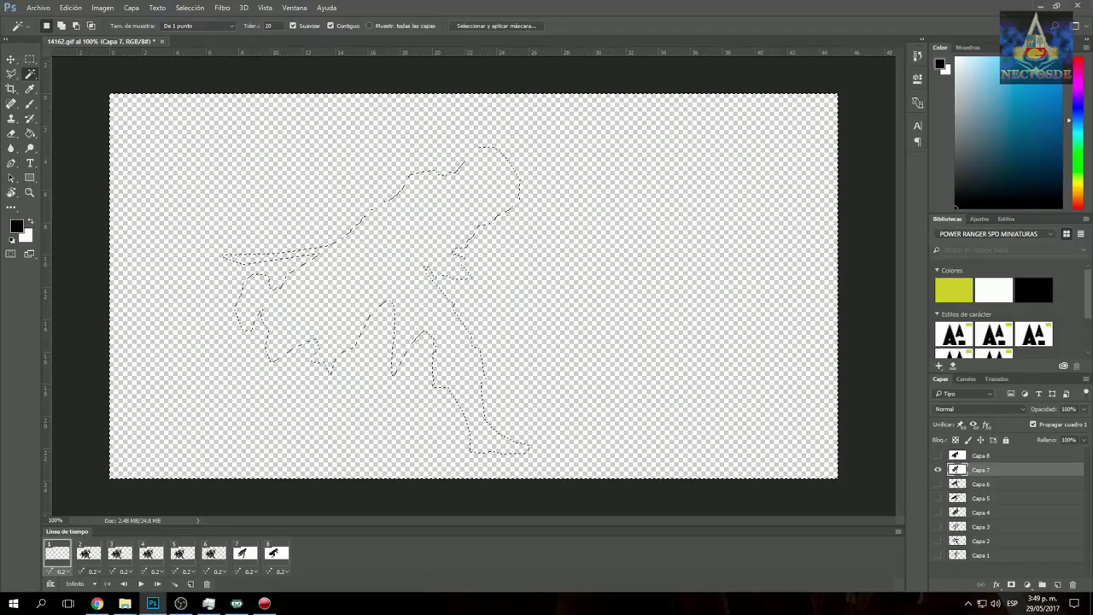
# Step: Preview the animation and check the Capa 8 and Capa 1 figures' visibility
pyautogui.press('space')
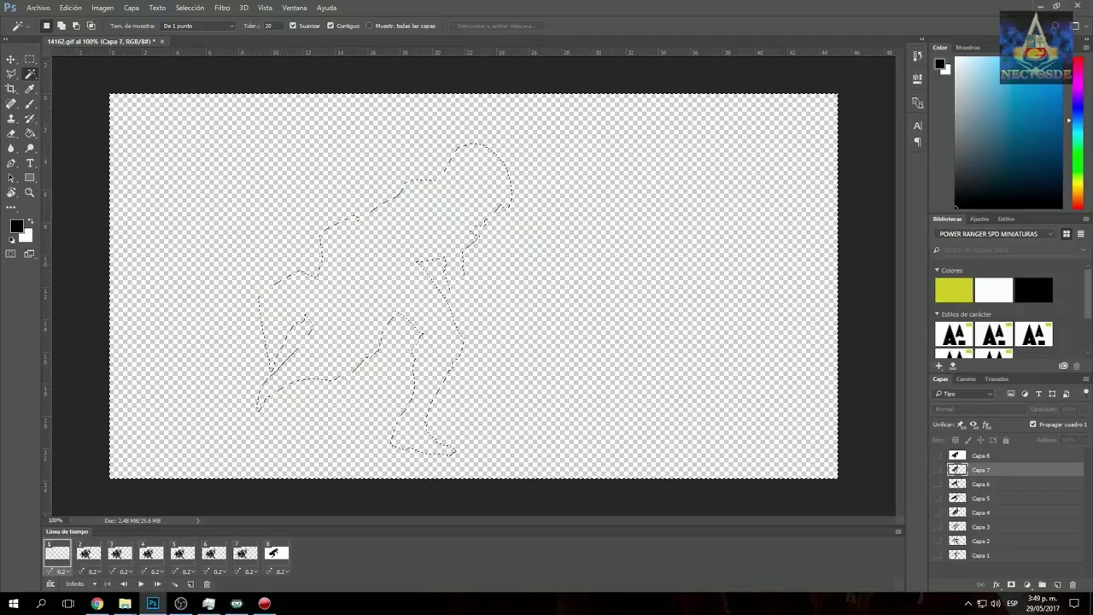
pyautogui.press('space')
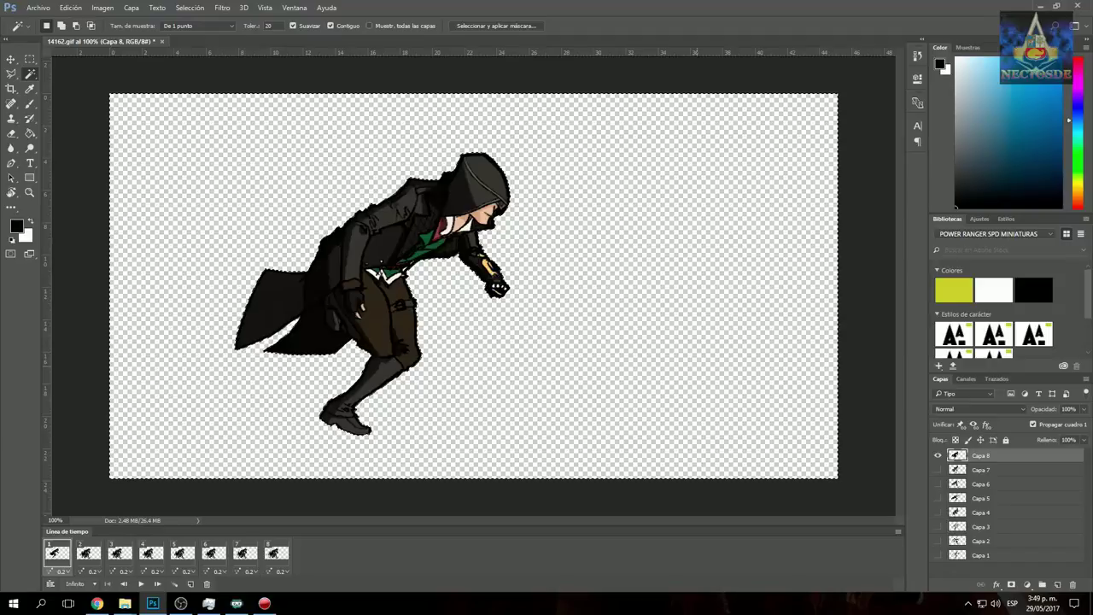
pyautogui.click(938, 456)
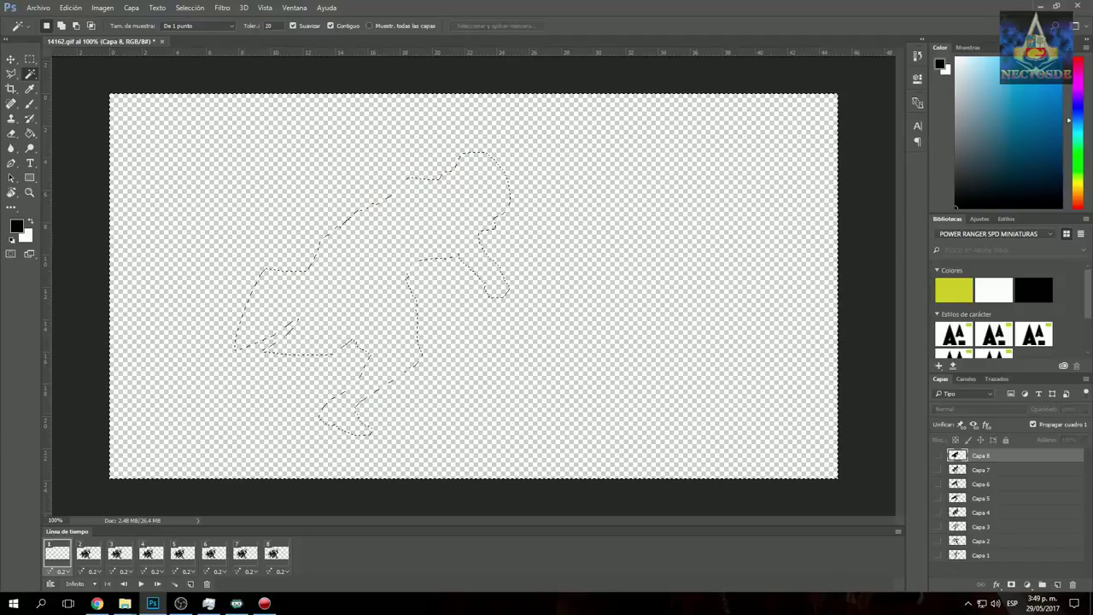
pyautogui.click(938, 456)
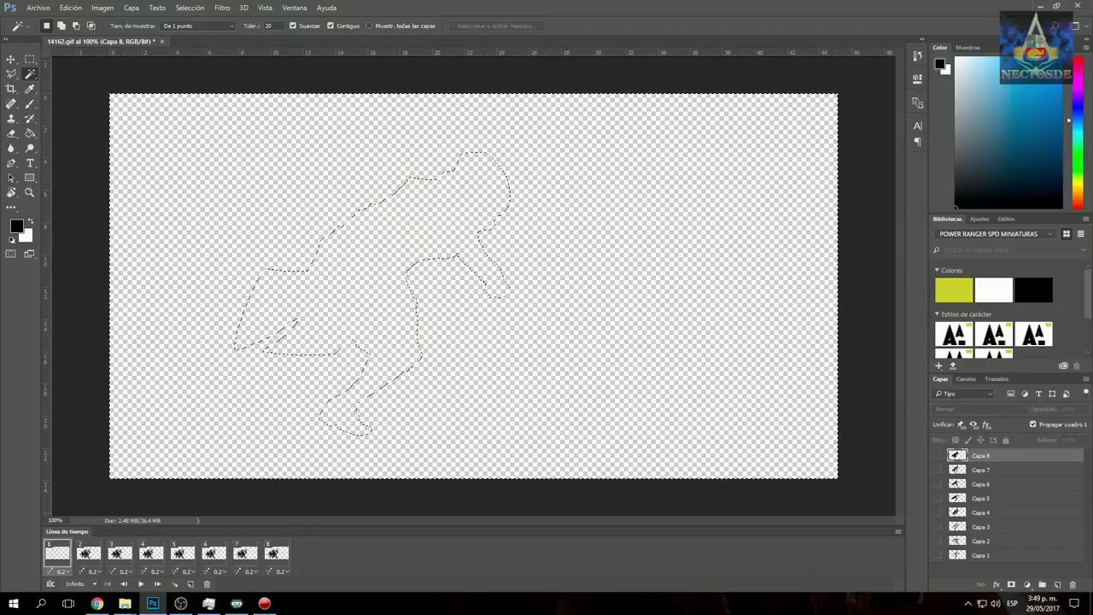
pyautogui.click(938, 555)
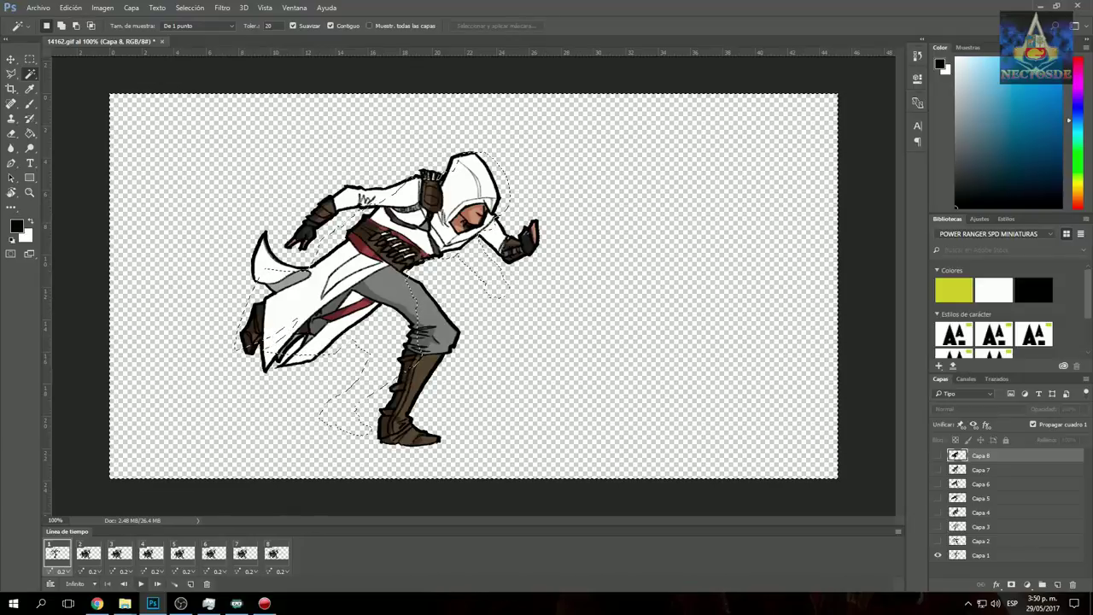
pyautogui.hotkey('ctrl', 'd')
pyautogui.press('space')
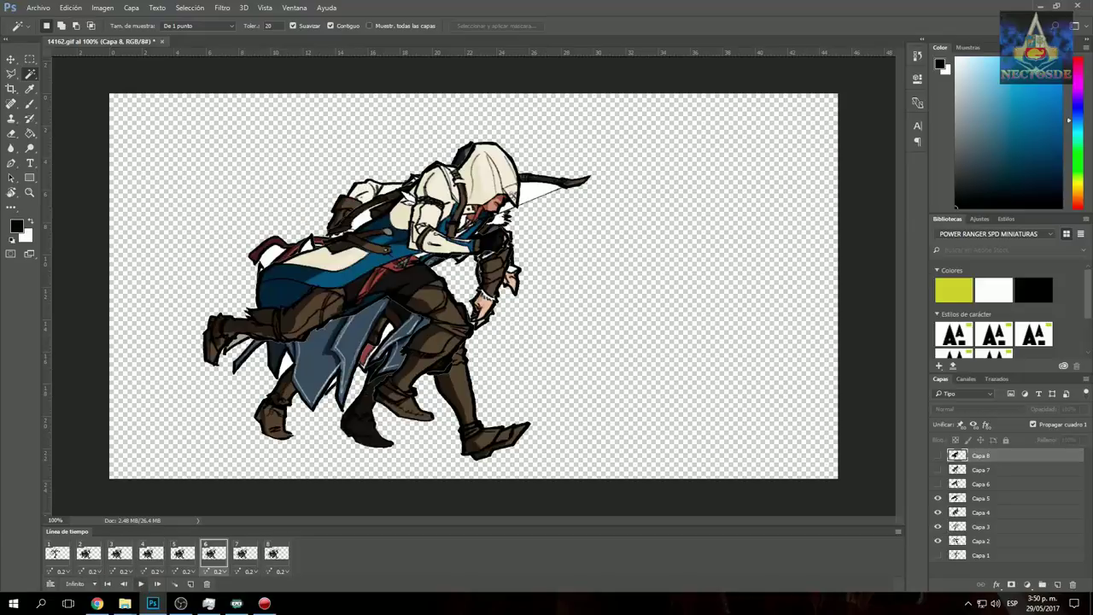
pyautogui.click(141, 583)
pyautogui.click(107, 584)
pyautogui.click(157, 583)
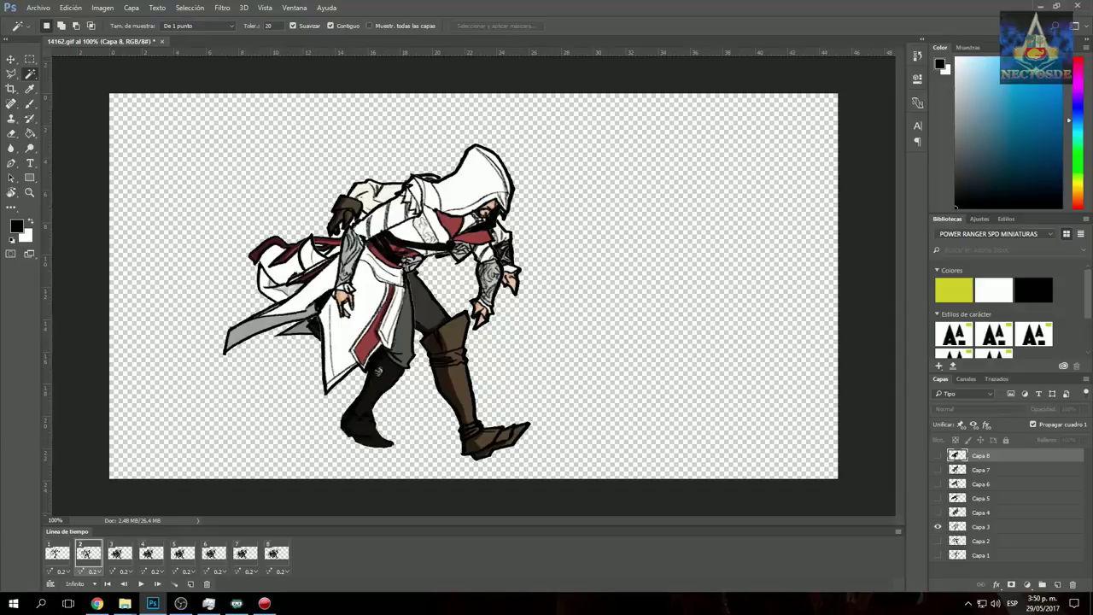
pyautogui.click(937, 526)
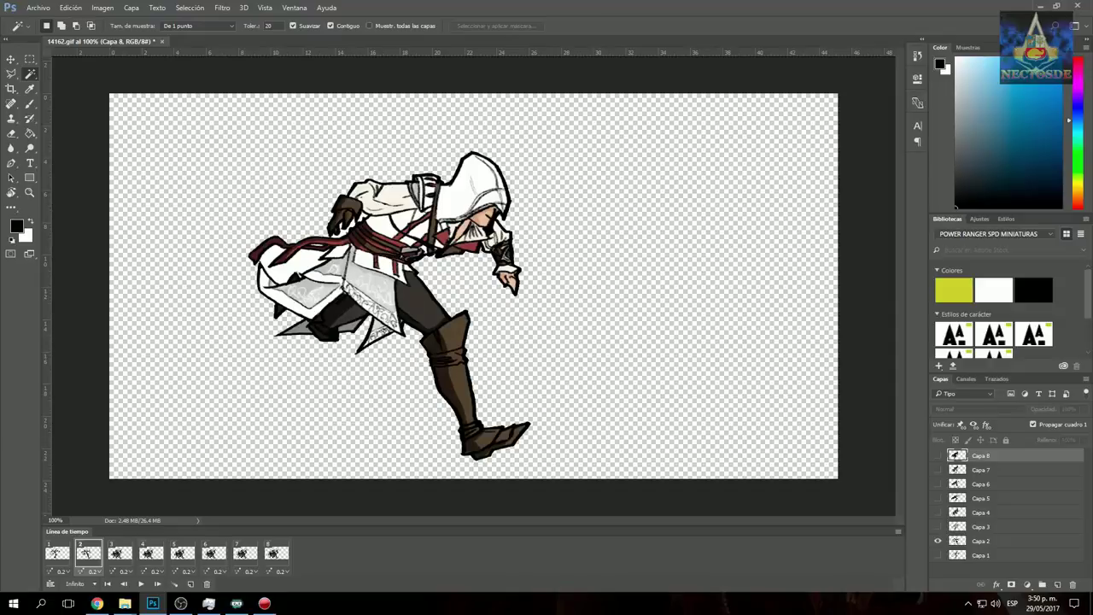
pyautogui.click(119, 553)
pyautogui.click(938, 540)
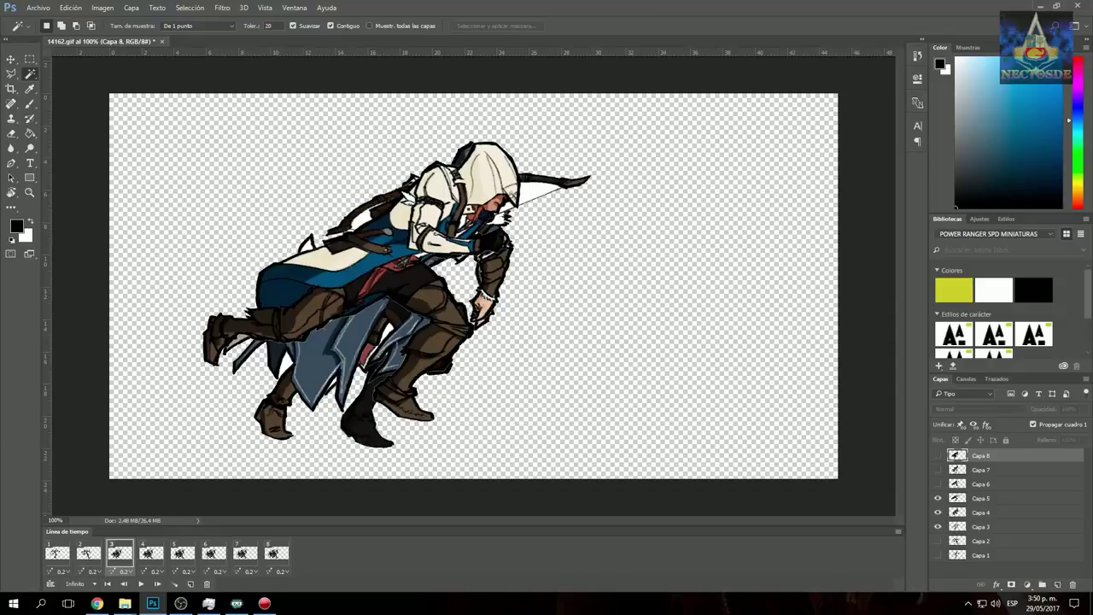
pyautogui.click(938, 498)
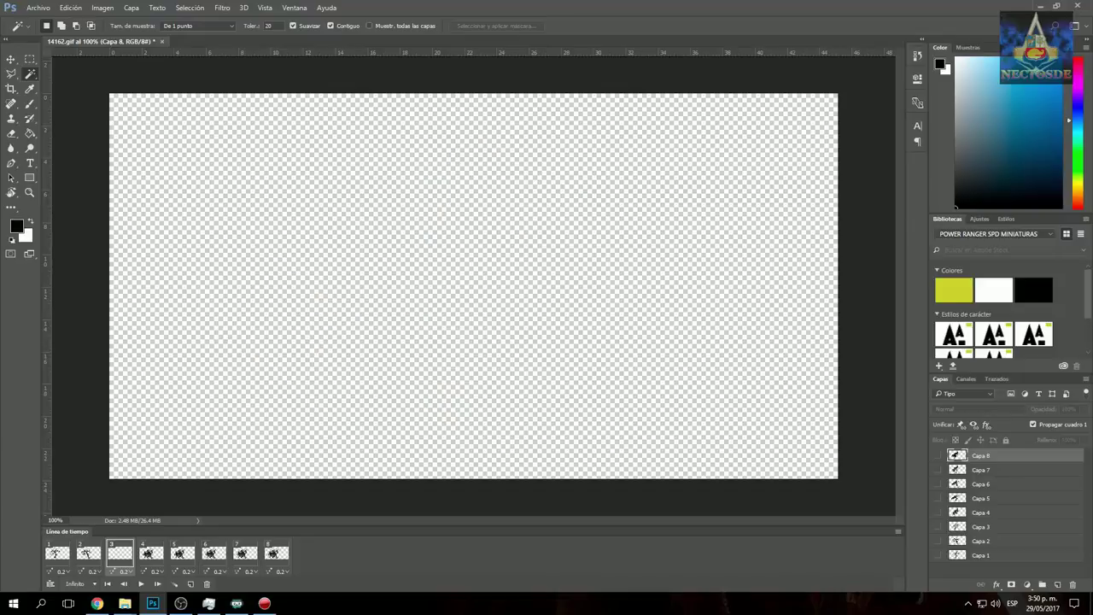
pyautogui.click(938, 526)
pyautogui.click(150, 553)
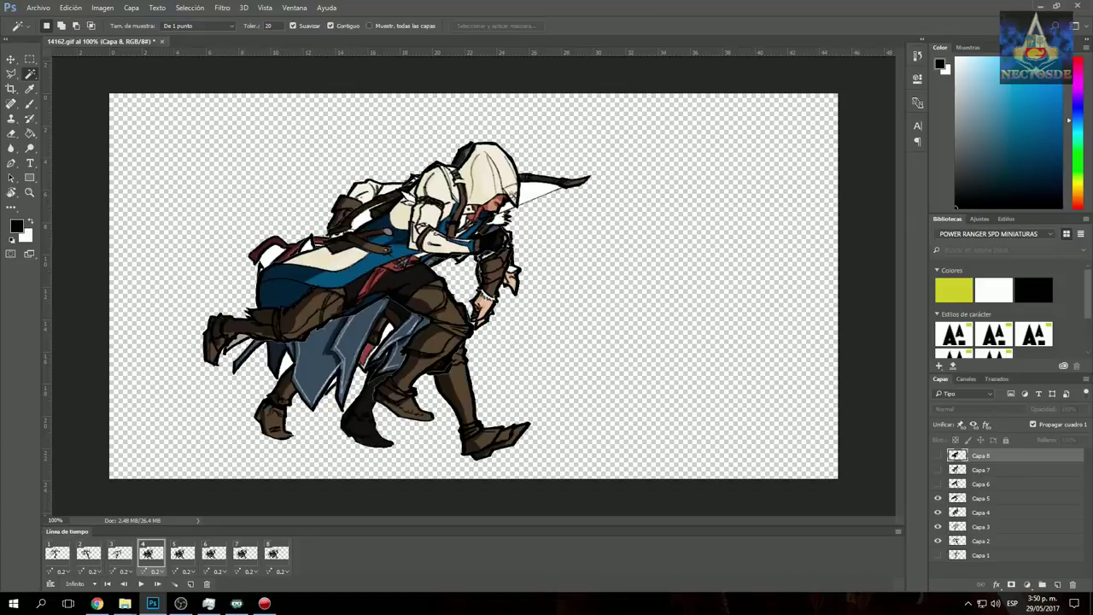
pyautogui.click(938, 540)
pyautogui.click(938, 526)
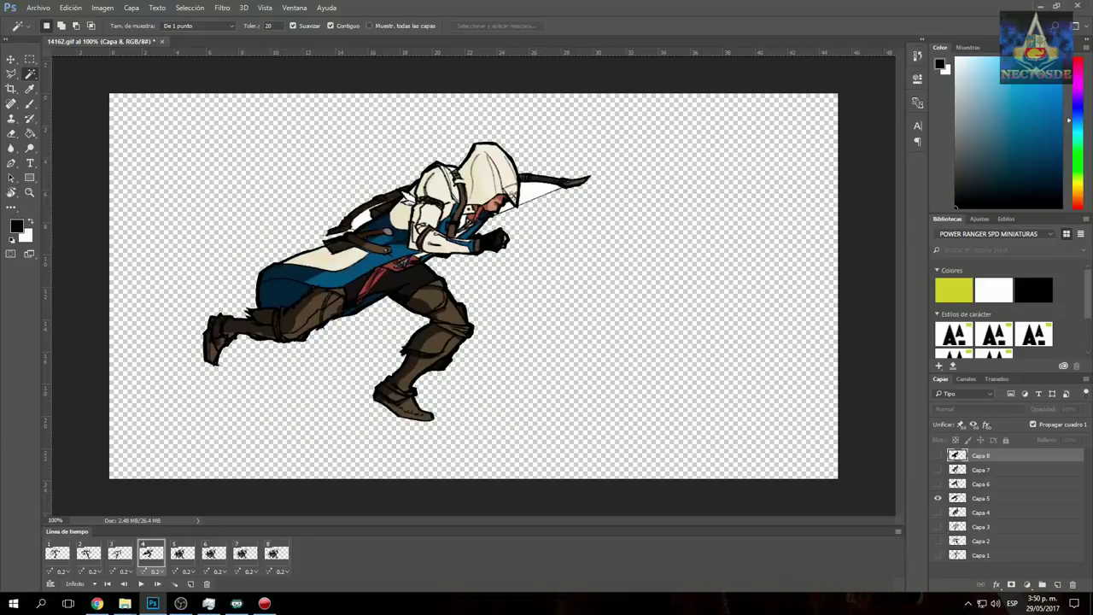
pyautogui.click(181, 553)
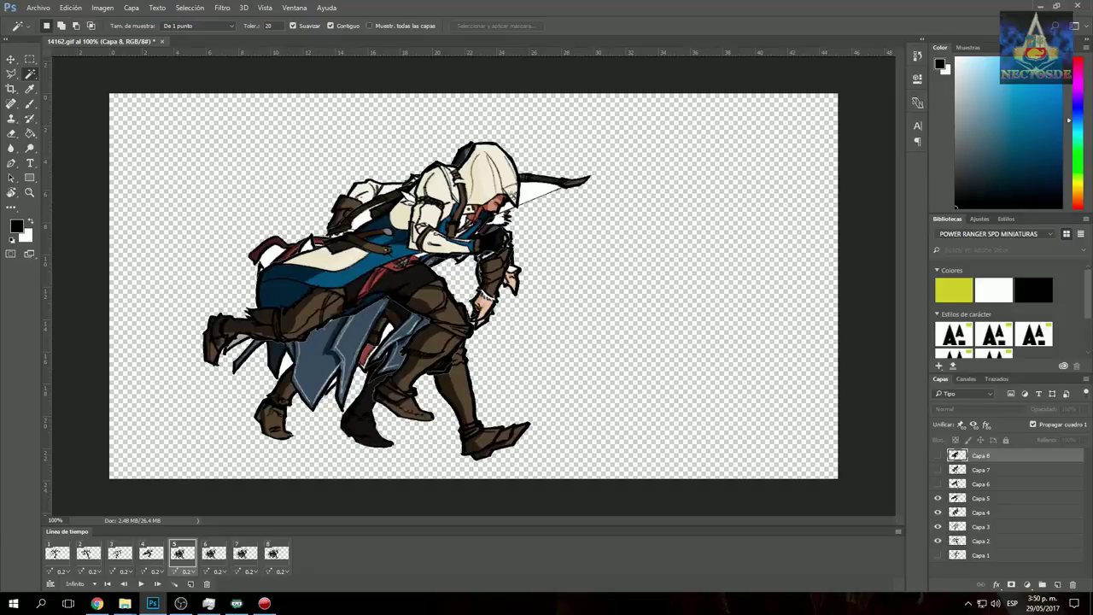
pyautogui.click(150, 552)
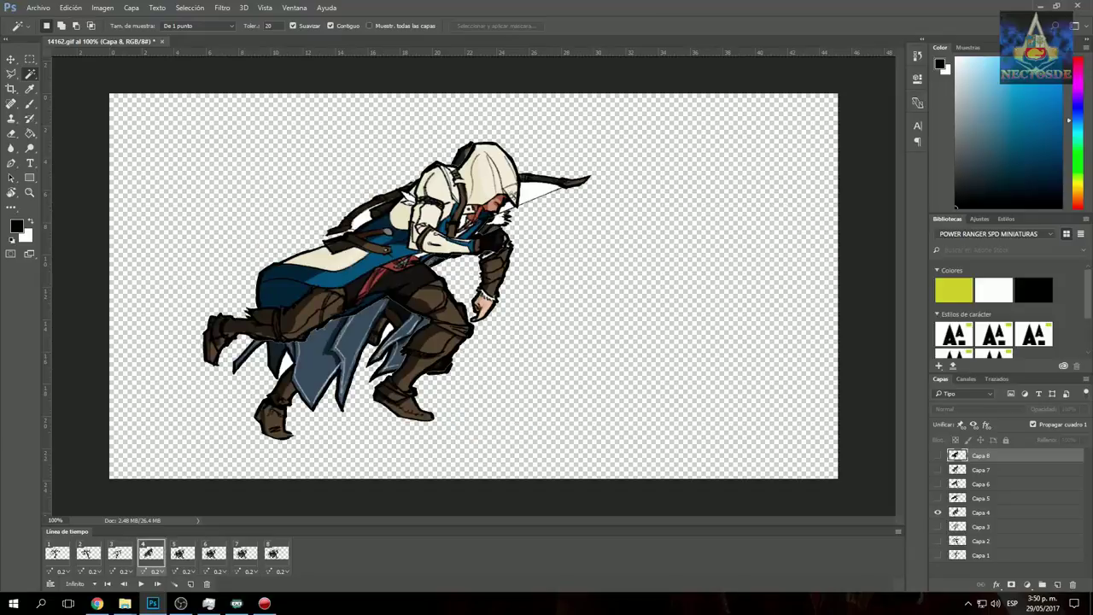
pyautogui.click(181, 553)
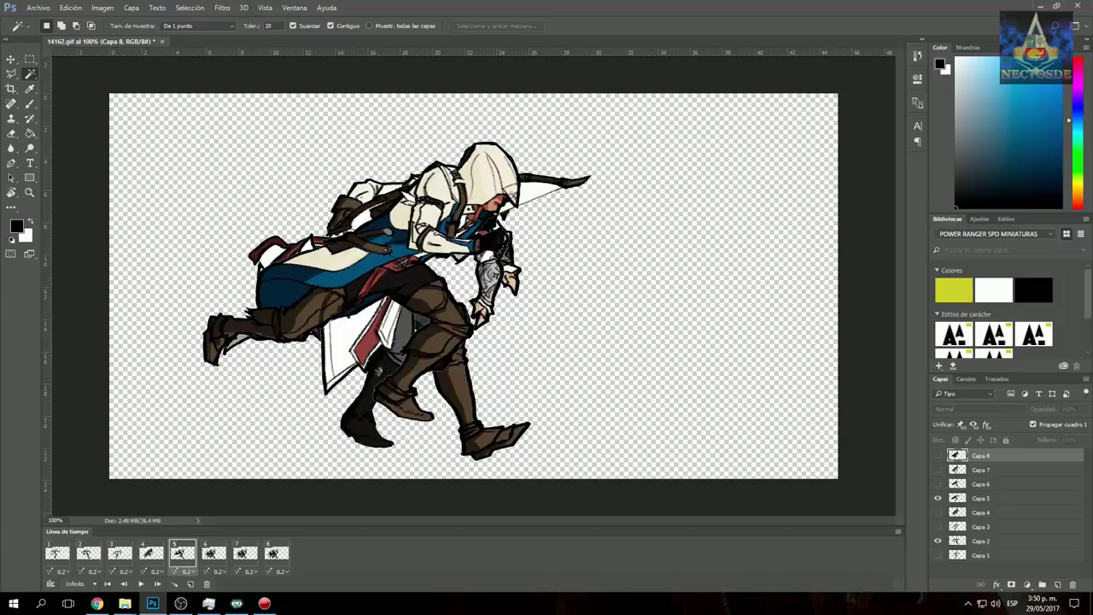
pyautogui.click(213, 553)
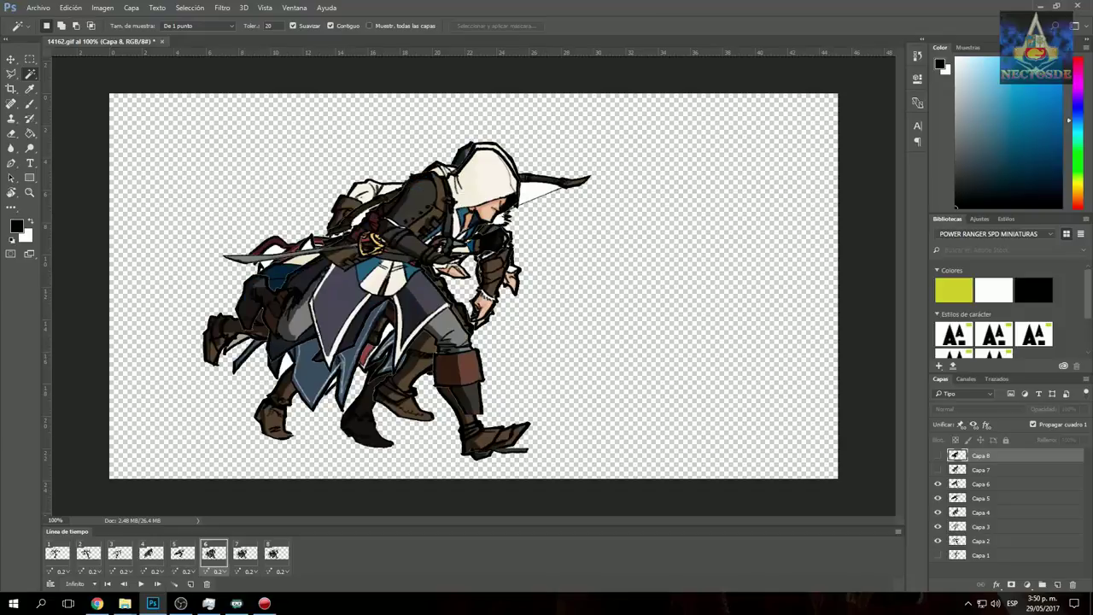
pyautogui.click(982, 498)
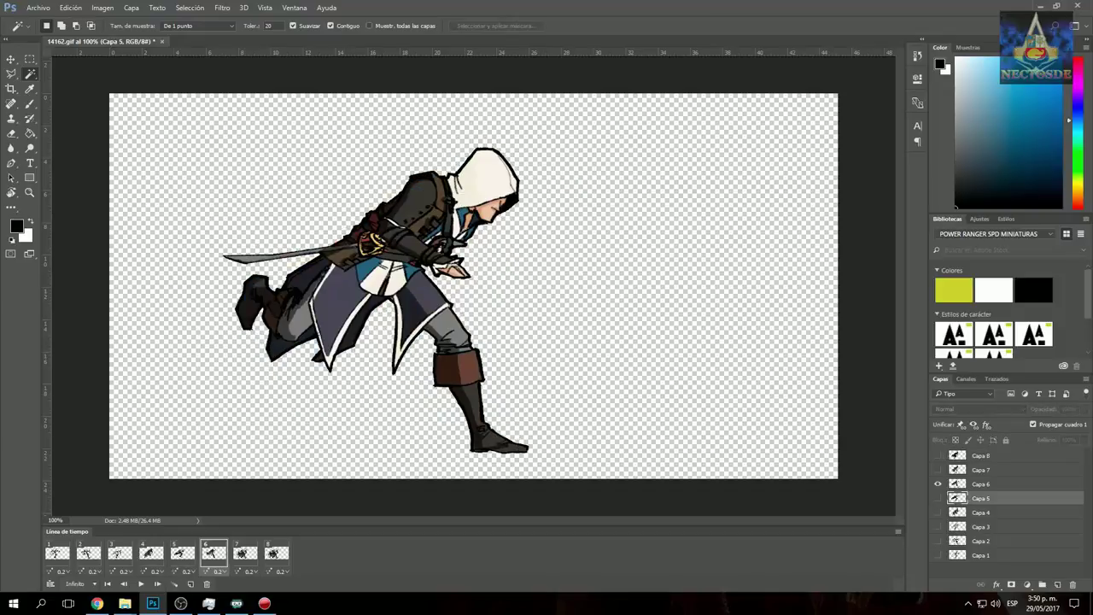
pyautogui.click(244, 553)
pyautogui.press('space')
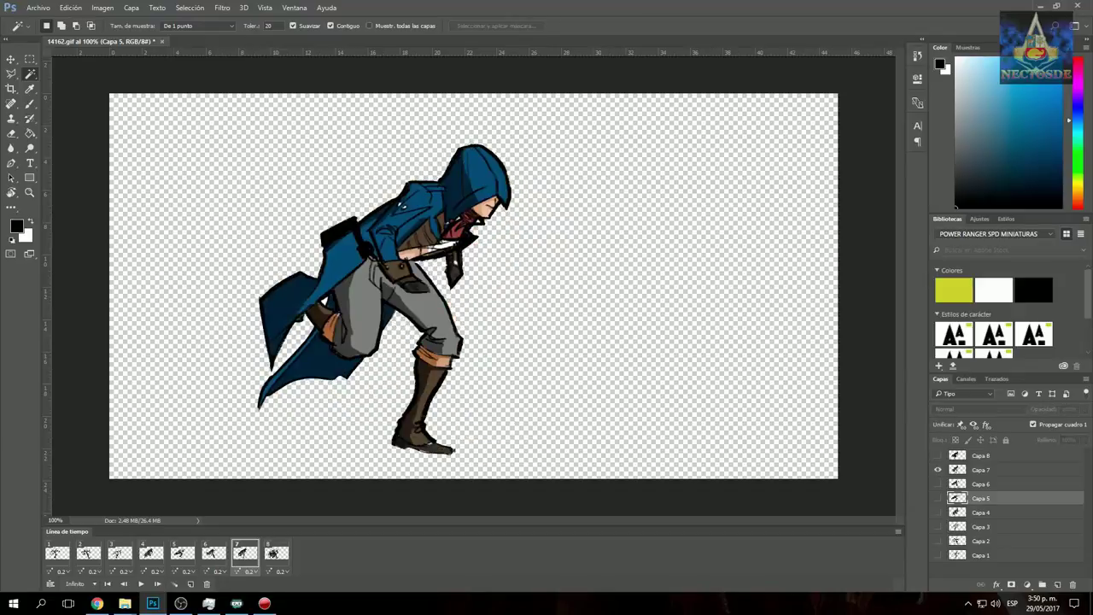
pyautogui.press('space')
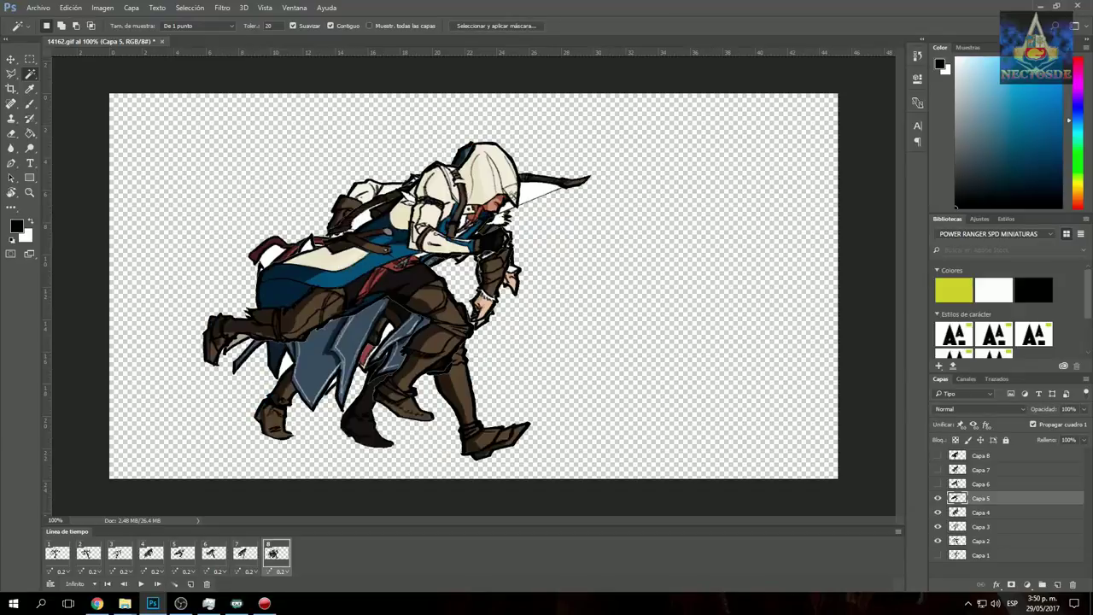
pyautogui.press('space')
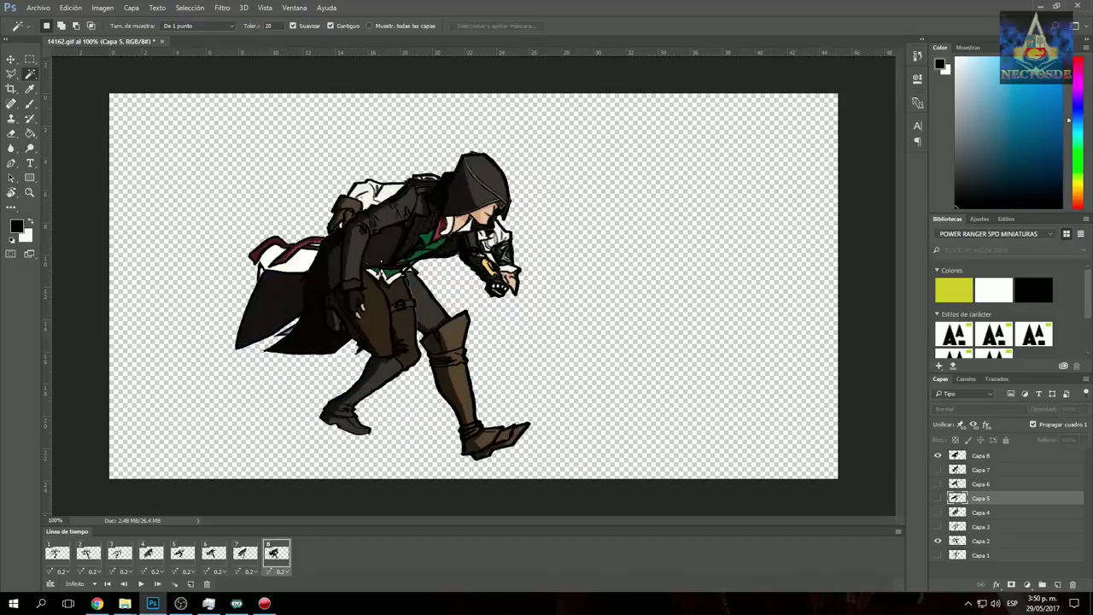
pyautogui.press('space')
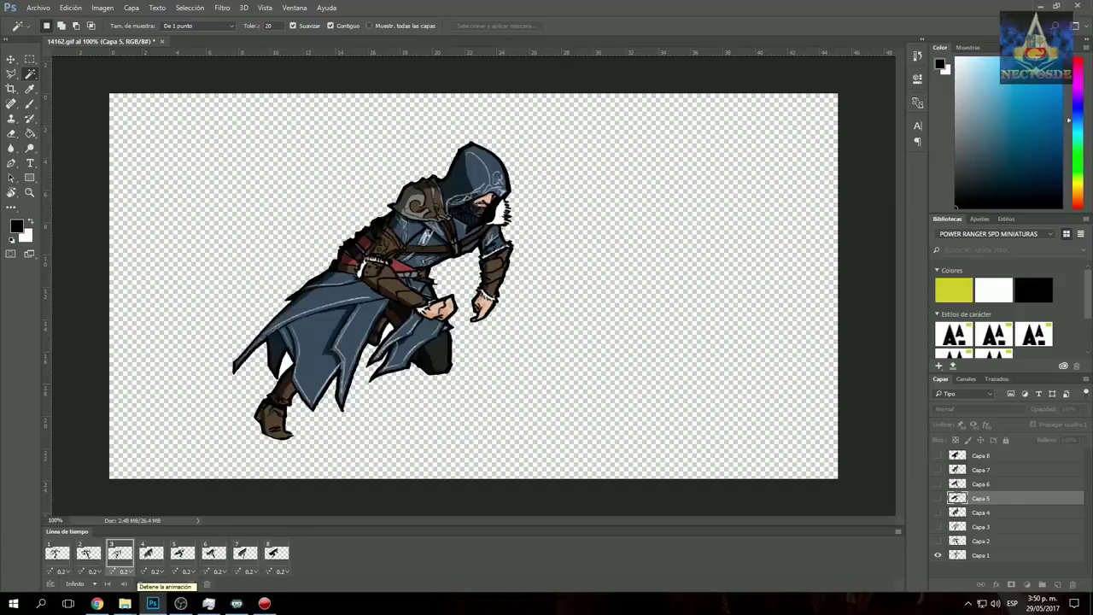
# Step: Stop playback and set frames 1 to 4 to a 0,1-second delay
pyautogui.click(141, 584)
pyautogui.click(57, 552)
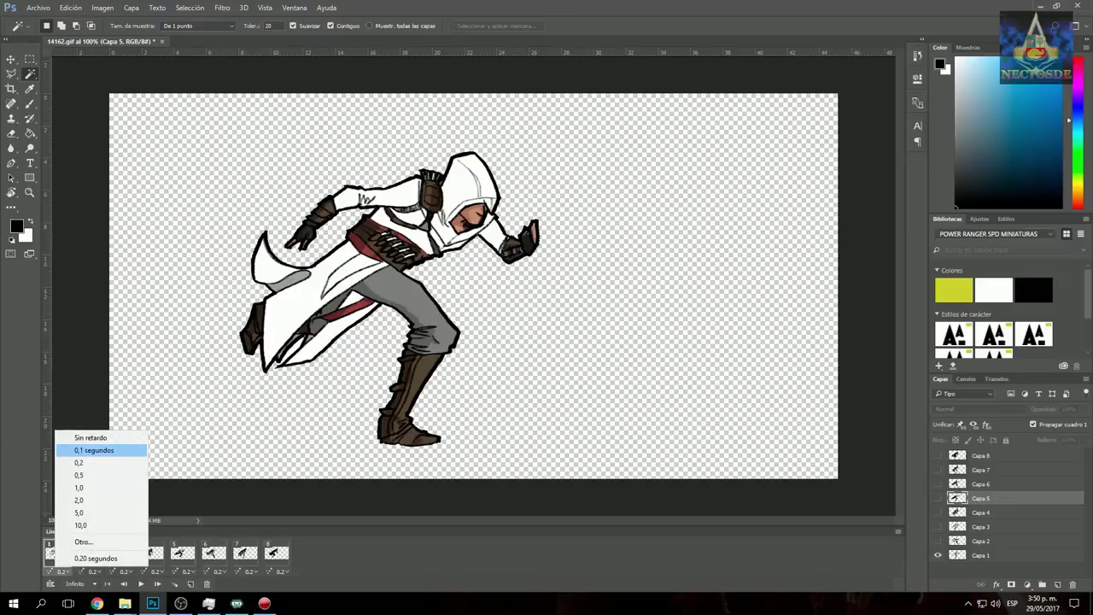
pyautogui.click(94, 450)
pyautogui.click(91, 570)
pyautogui.click(94, 450)
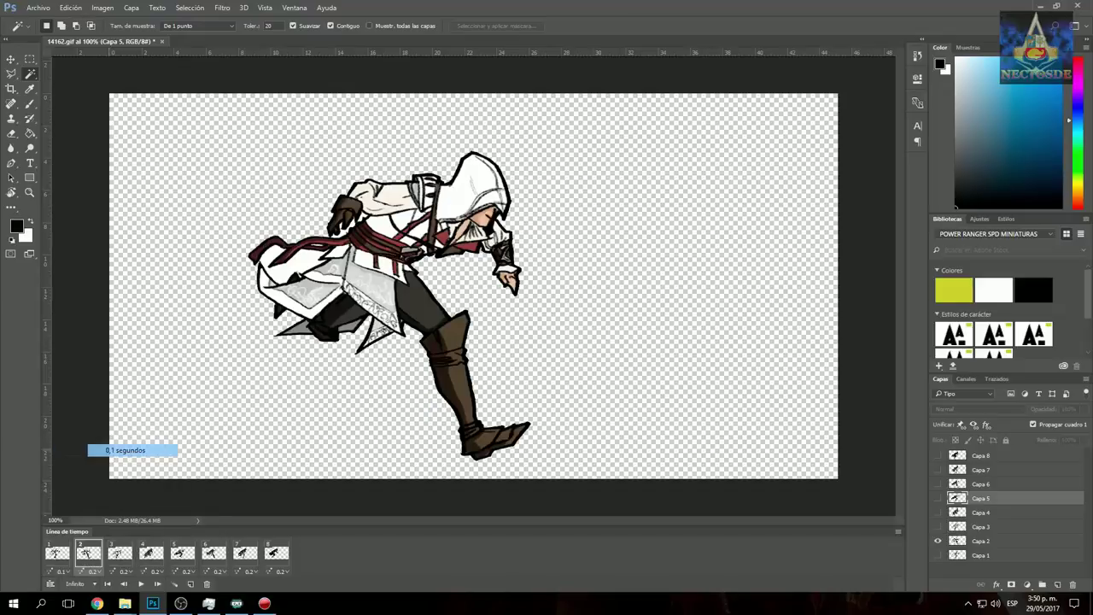
pyautogui.click(122, 570)
pyautogui.click(156, 450)
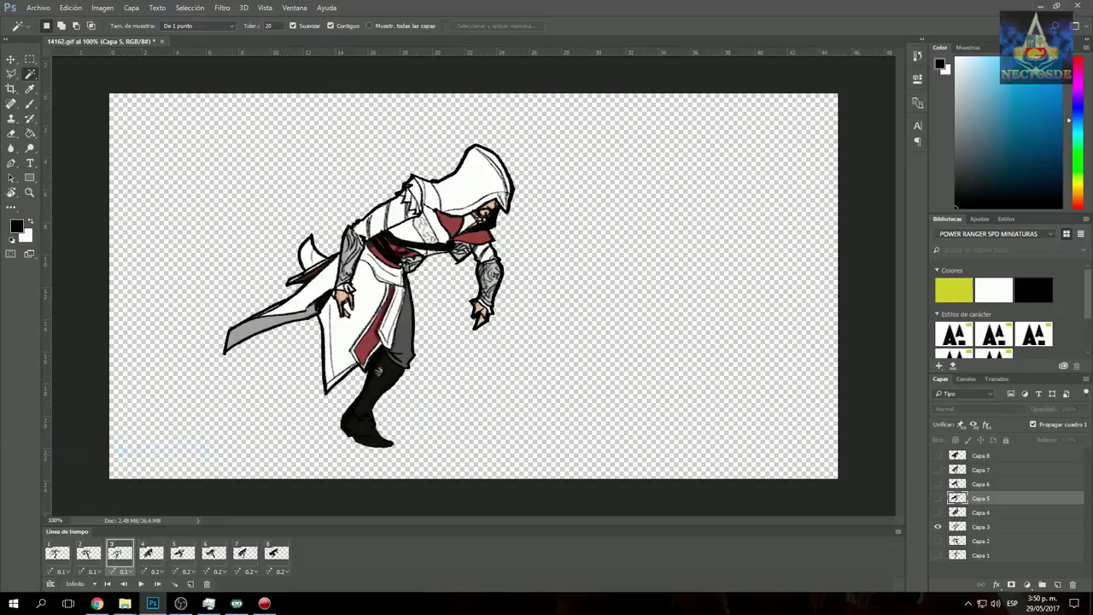
pyautogui.click(154, 570)
pyautogui.click(188, 450)
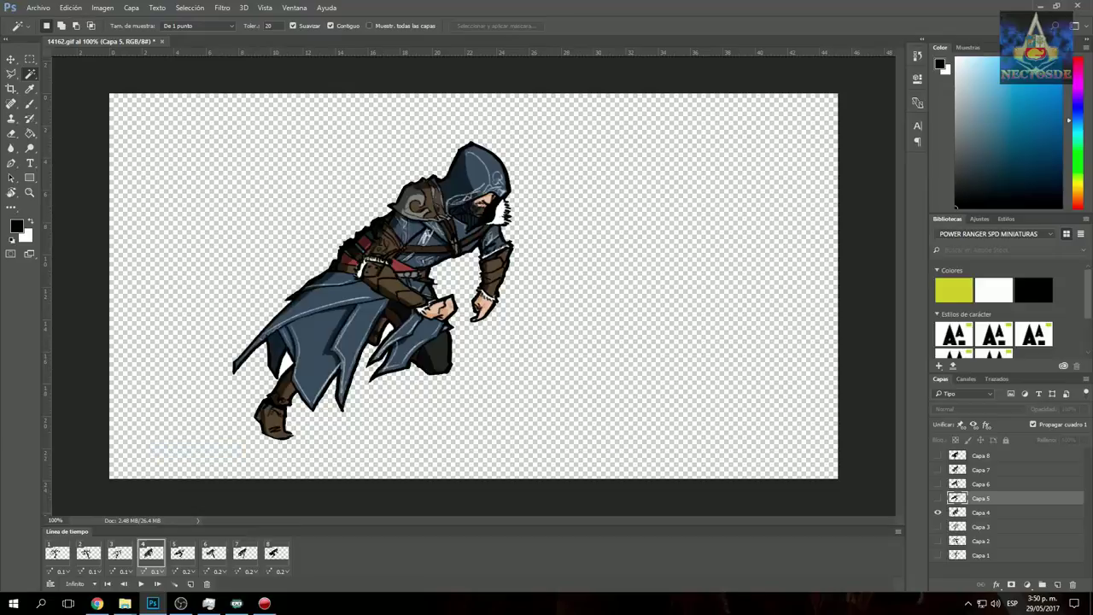
# Step: Set frames 5 to 8 to a 0,1-second delay
pyautogui.click(185, 571)
pyautogui.click(219, 450)
pyautogui.click(217, 571)
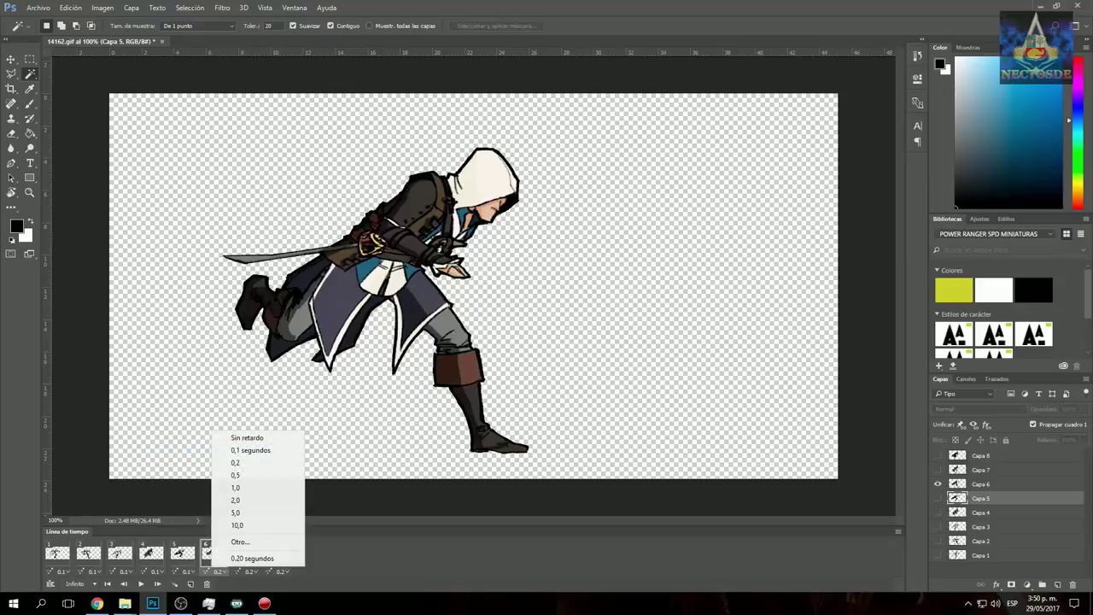
pyautogui.click(256, 450)
pyautogui.click(248, 570)
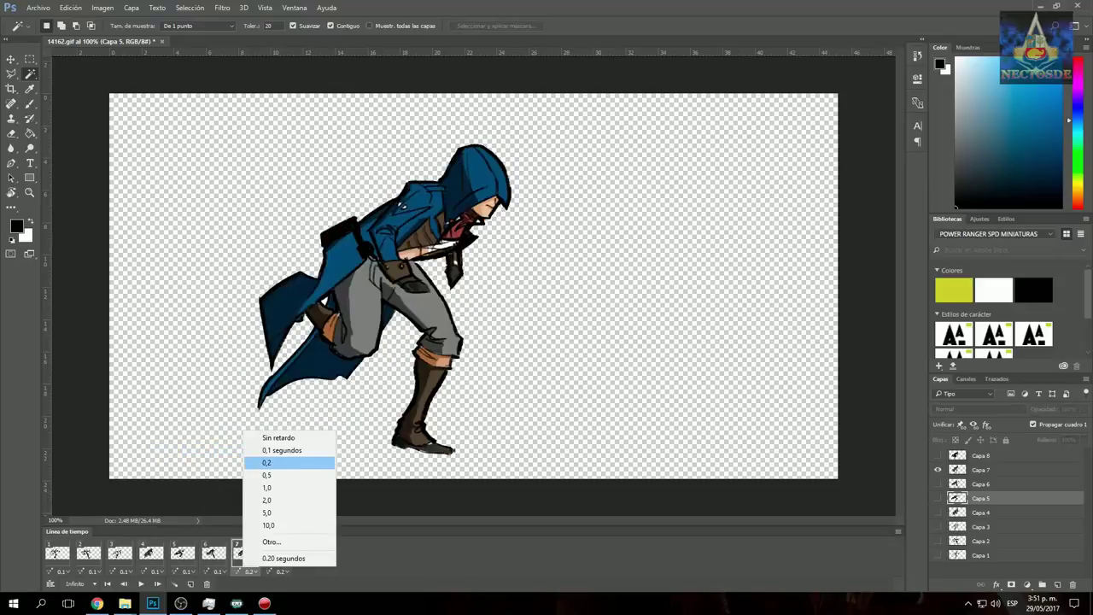
pyautogui.click(256, 450)
pyautogui.click(276, 552)
pyautogui.click(282, 570)
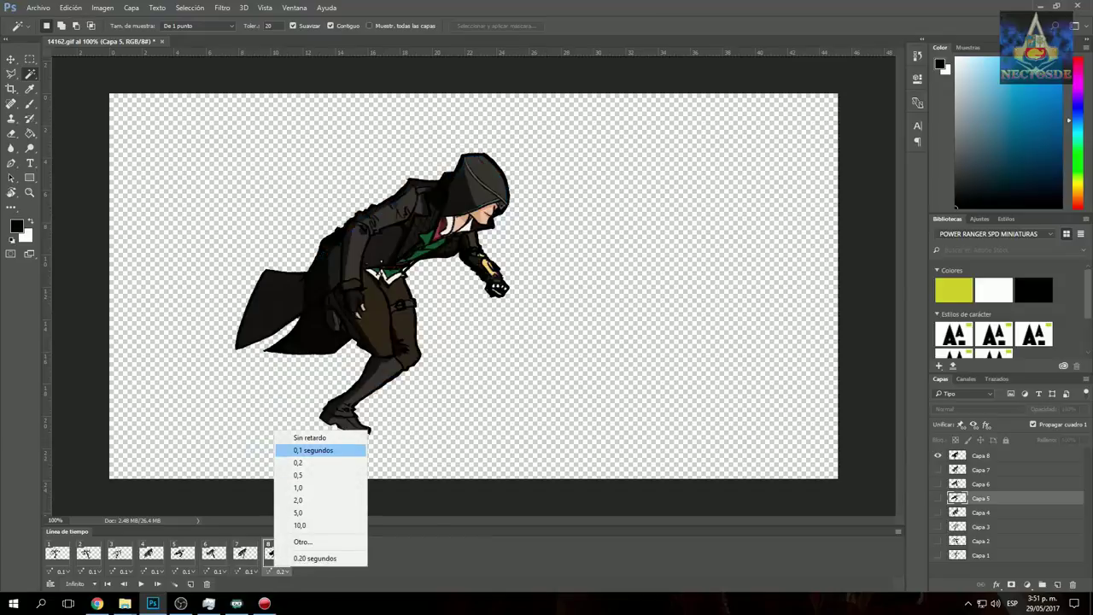
pyautogui.click(295, 450)
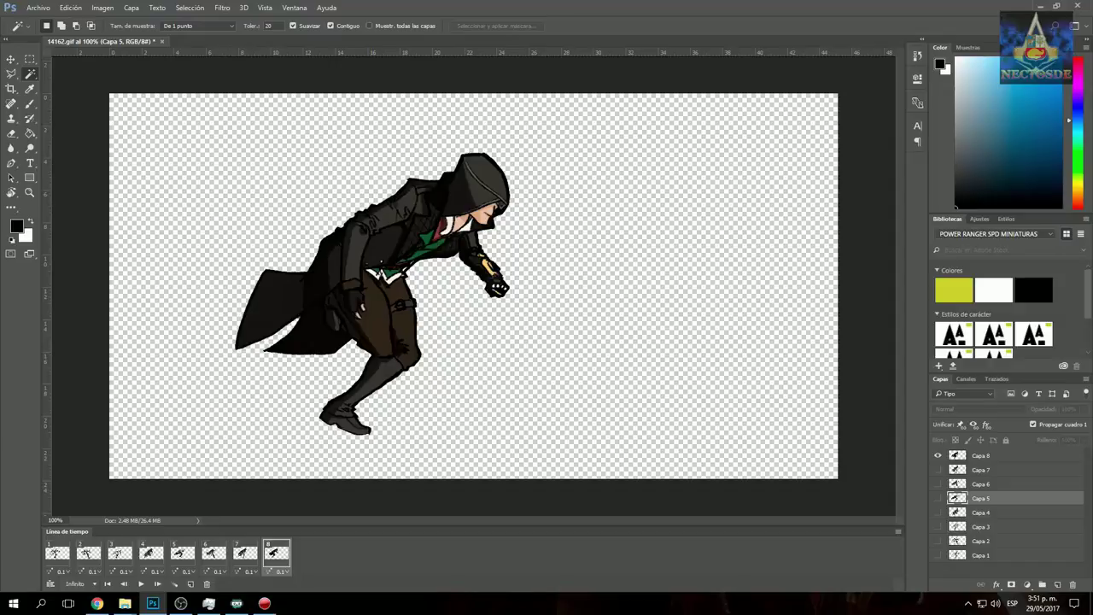
# Step: Play the sped-up animation once and stop it, then open the Archivo menu
pyautogui.press('space')
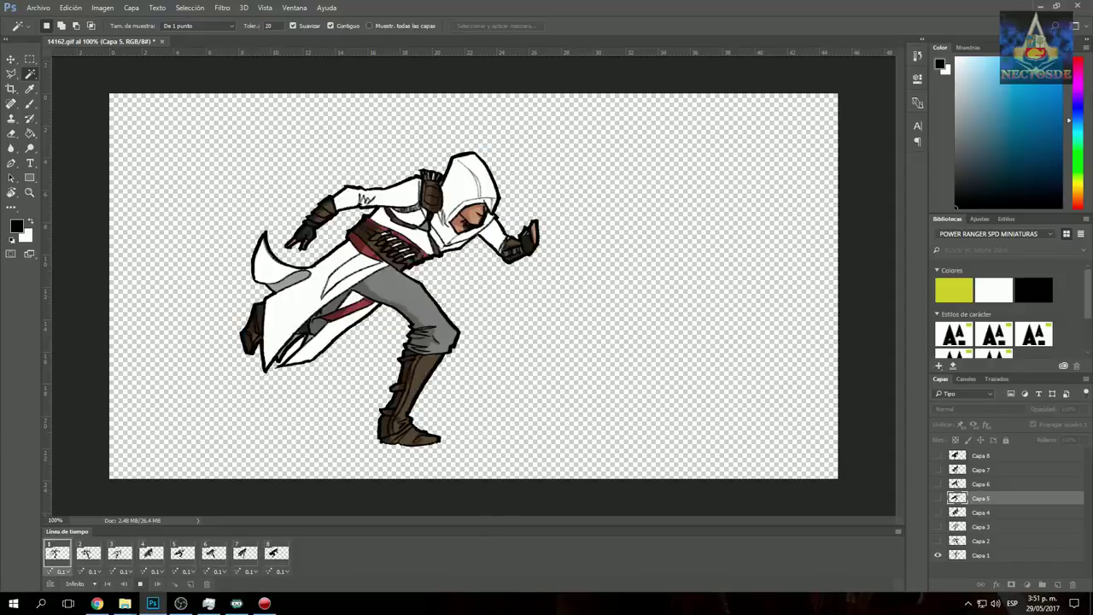
pyautogui.press('space')
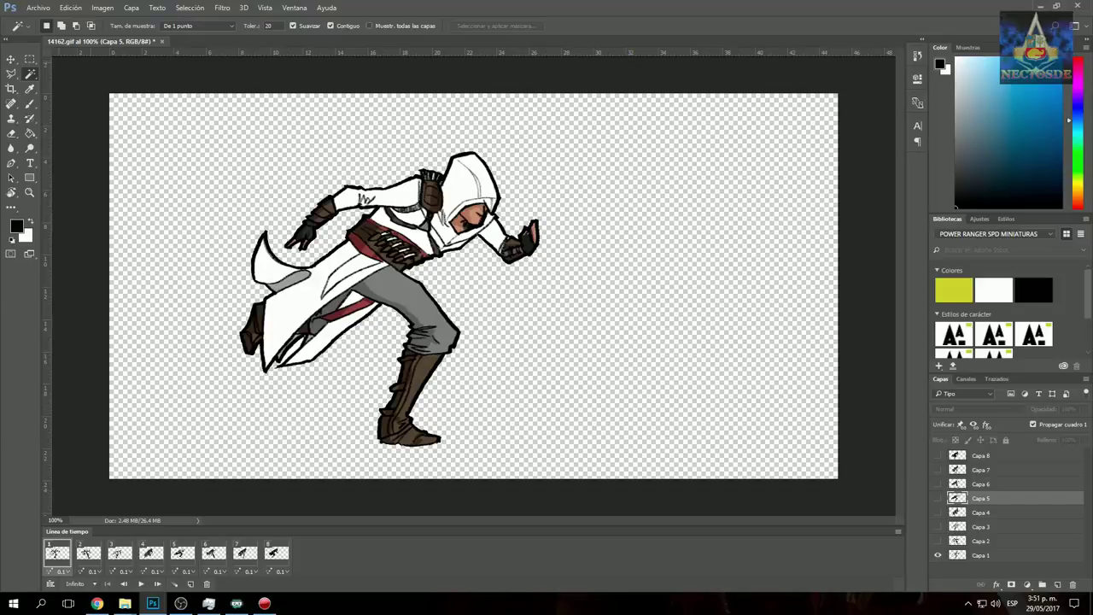
pyautogui.click(38, 8)
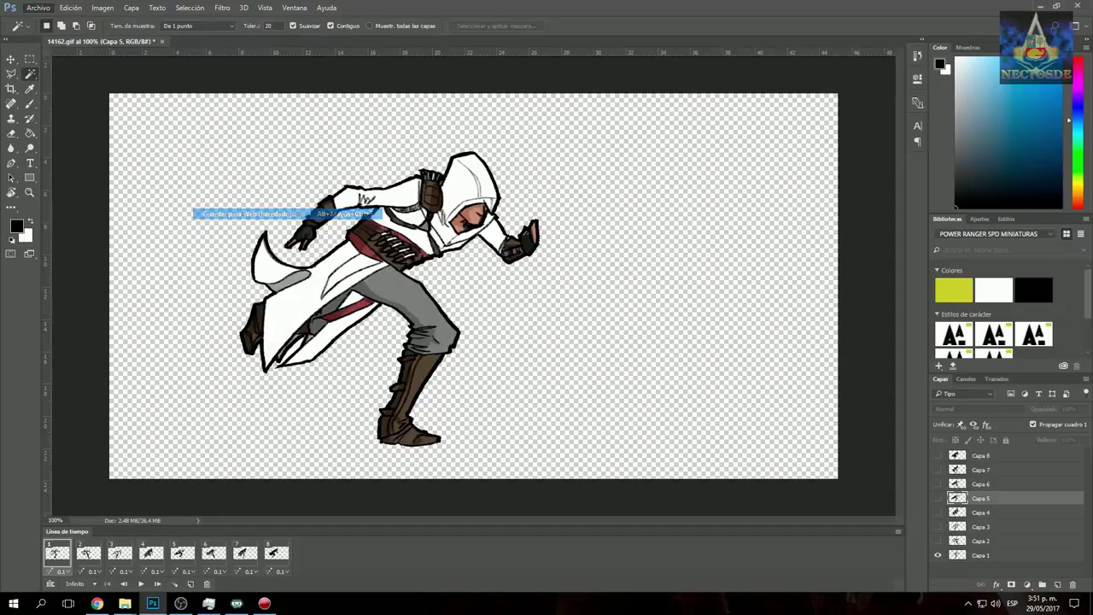
# Step: Open Guardar para Web (heredado) and preview the optimized GIF in a browser
pyautogui.click(248, 214)
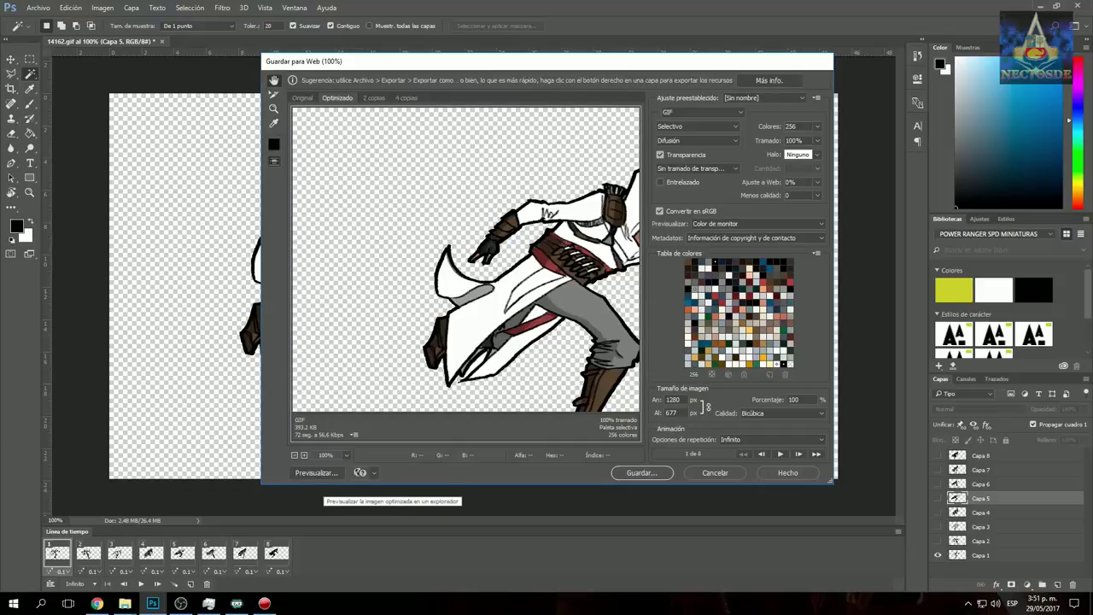
pyautogui.click(317, 472)
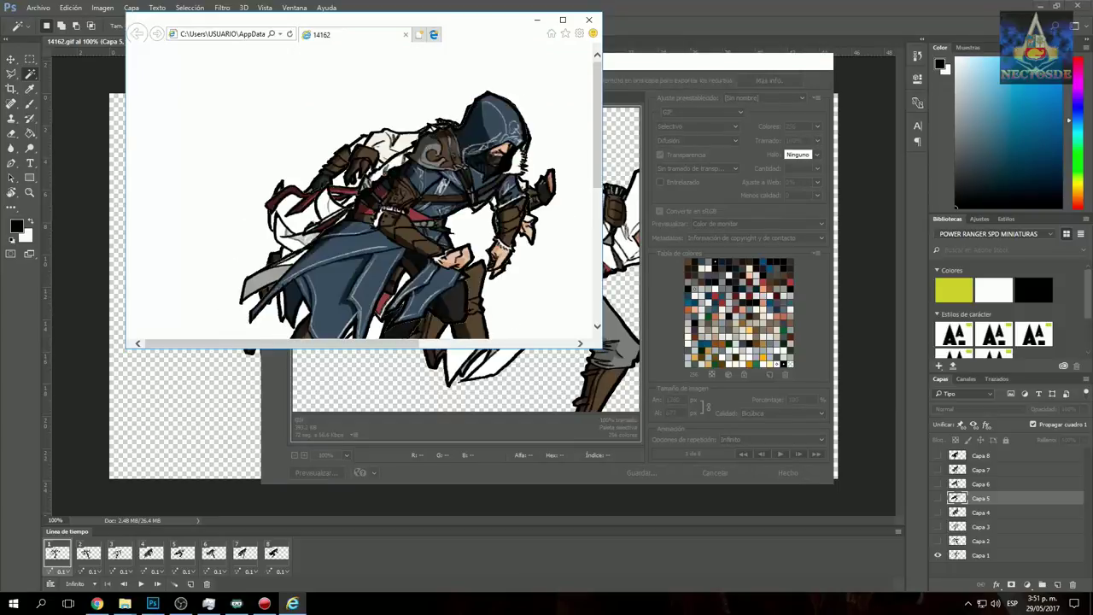
# Step: Enlarge the Internet Explorer preview of the 1280 × 677 looping GIF, then close it
pyautogui.moveTo(603, 351); pyautogui.dragTo(821, 496)
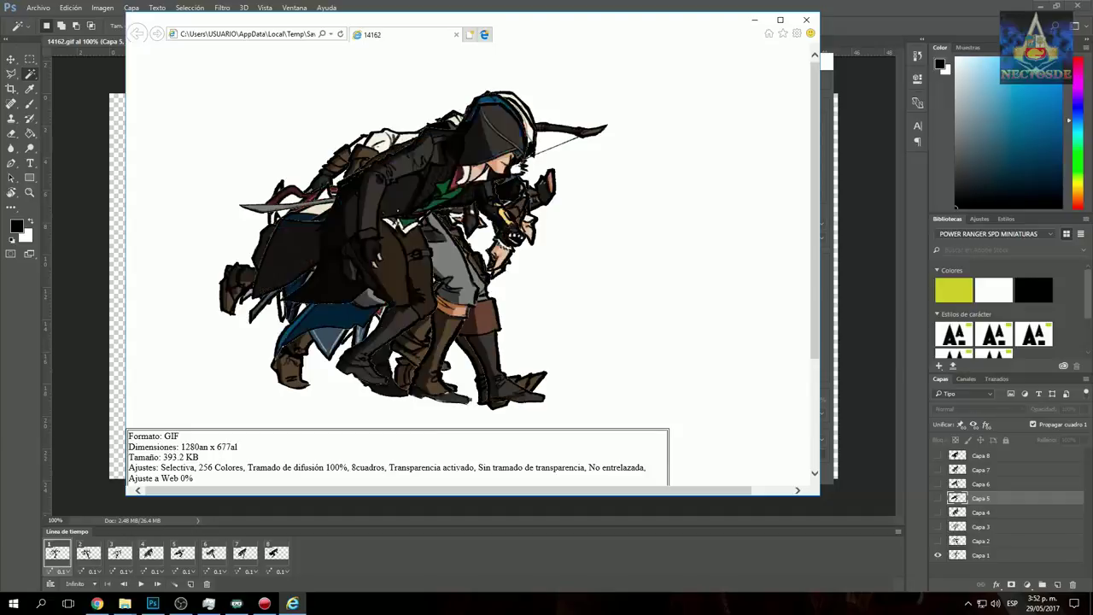
pyautogui.click(806, 19)
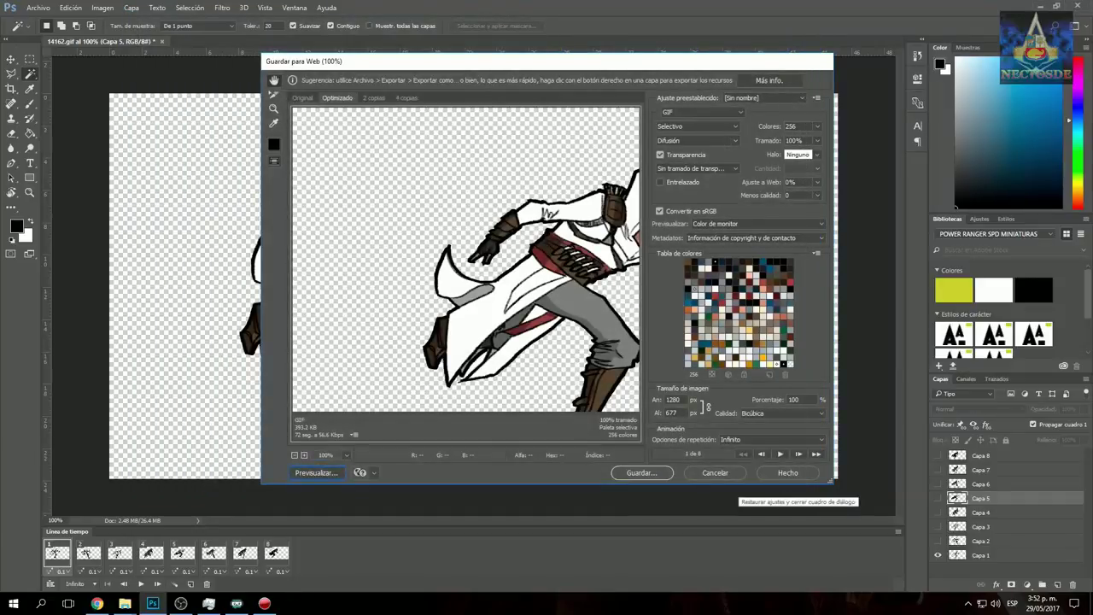
# Step: Close Save for Web with Hecho and convert the frame animation to a video timeline
pyautogui.click(787, 473)
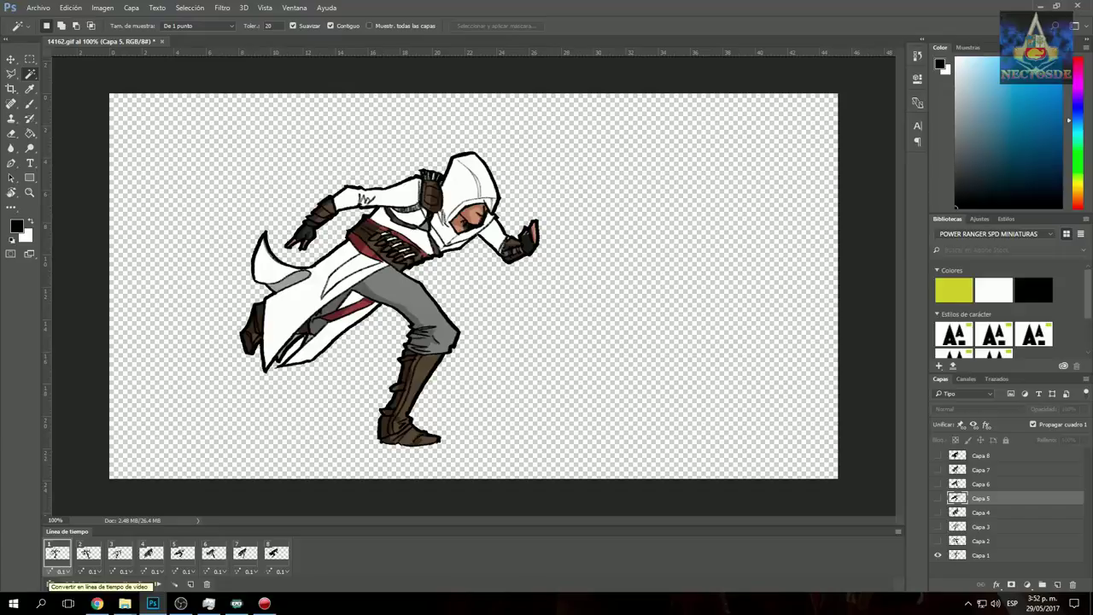
pyautogui.click(49, 585)
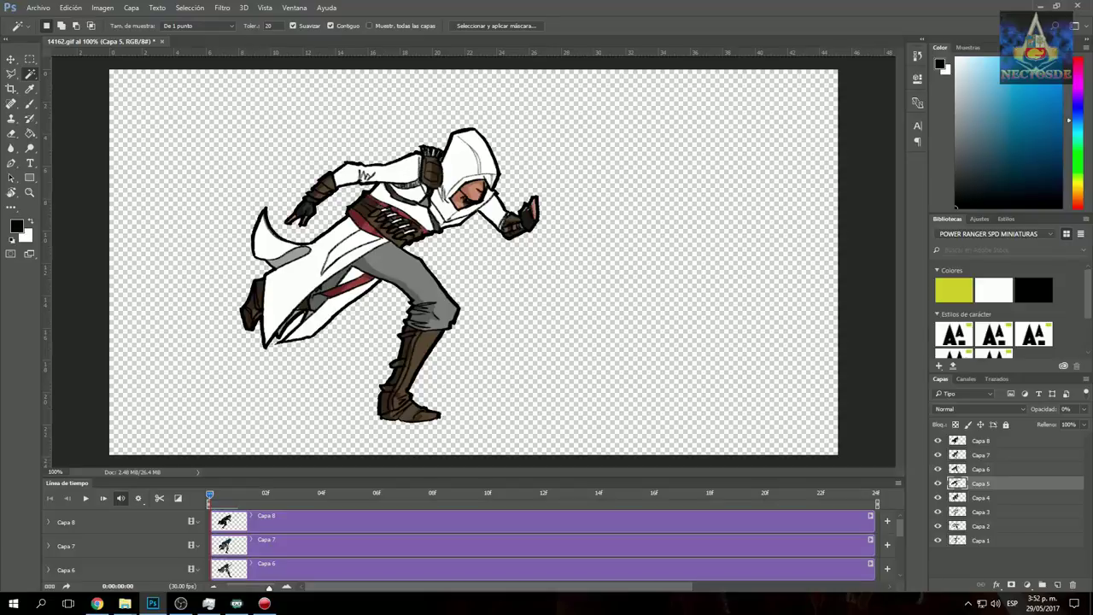
# Step: Enlarge the Timeline panel and trim the Capa 1 clip to end at frame 2
pyautogui.moveTo(470, 478); pyautogui.dragTo(469, 394)
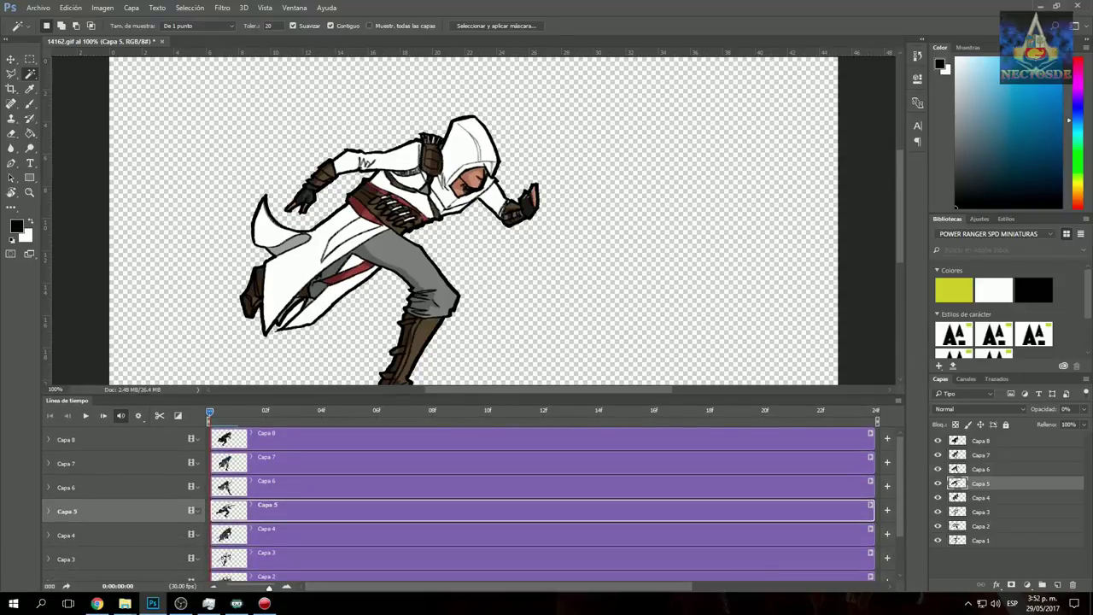
pyautogui.hscroll(3, 547, 504)
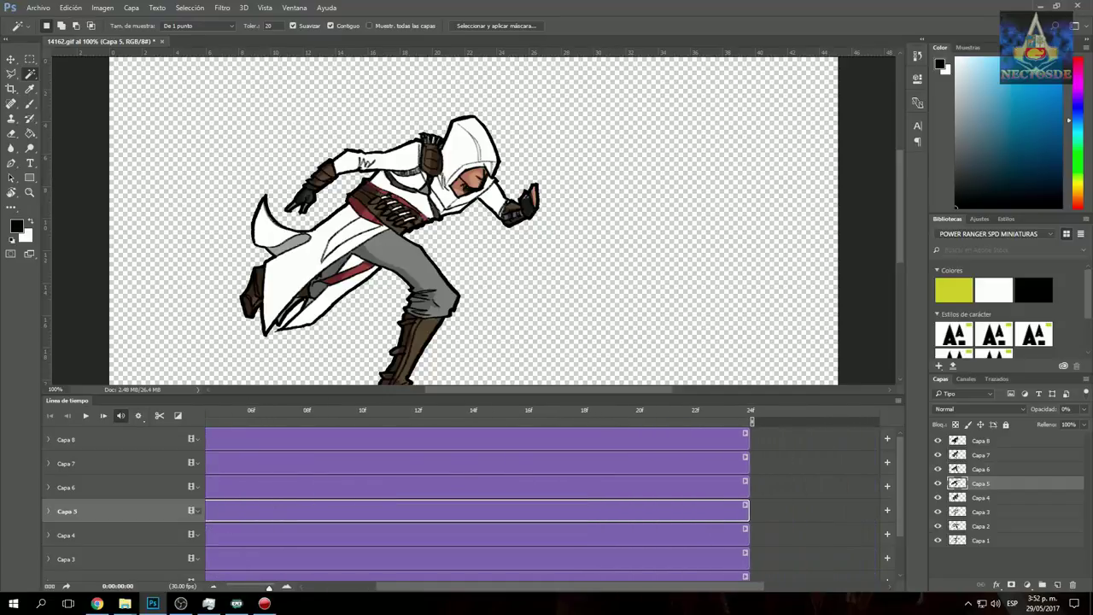
pyautogui.hscroll(-3, 546, 504)
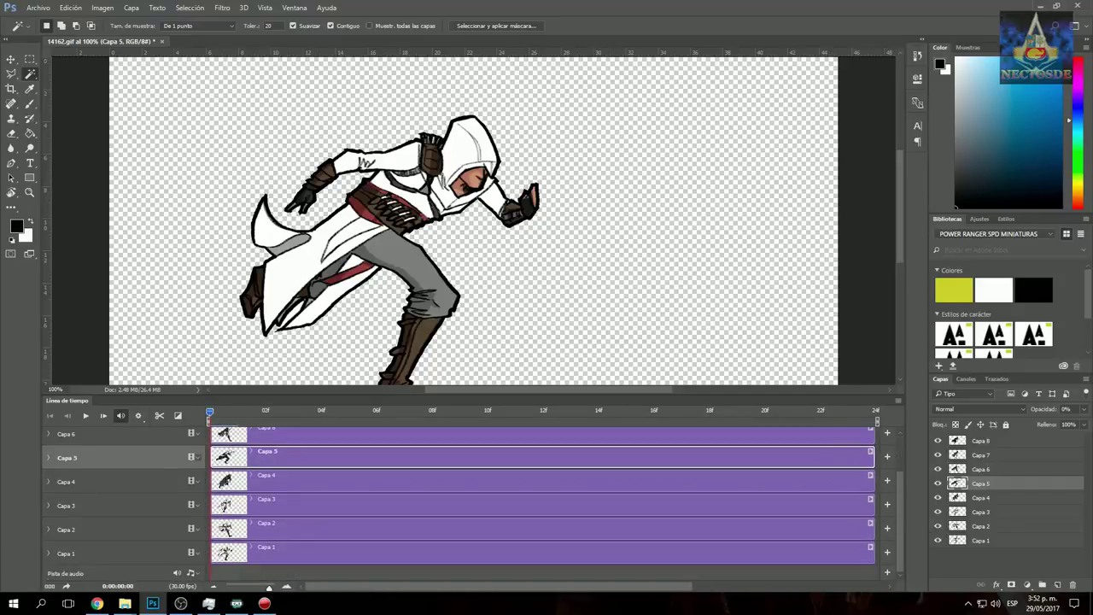
pyautogui.scroll(-2, 546, 504)
pyautogui.press('Right')
pyautogui.press('Right')
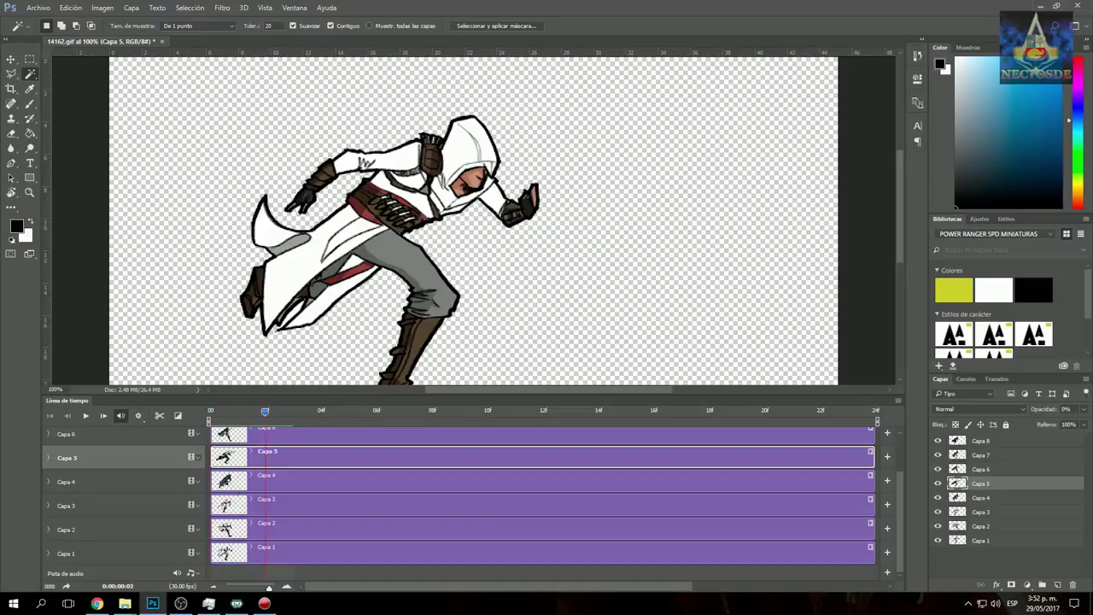
pyautogui.press('Right')
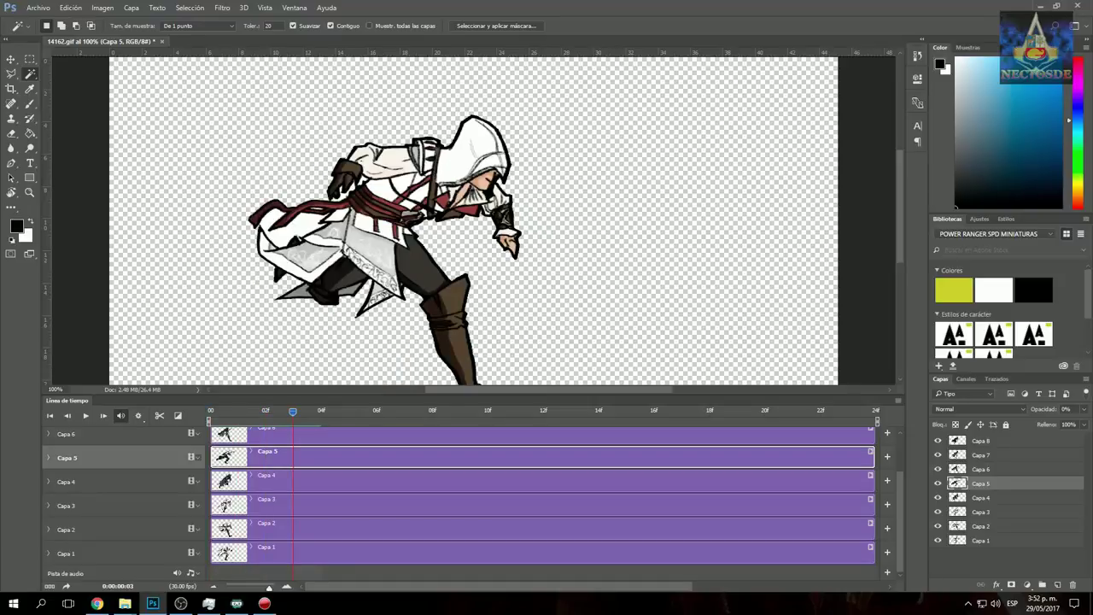
pyautogui.hotkey('alt', ',')
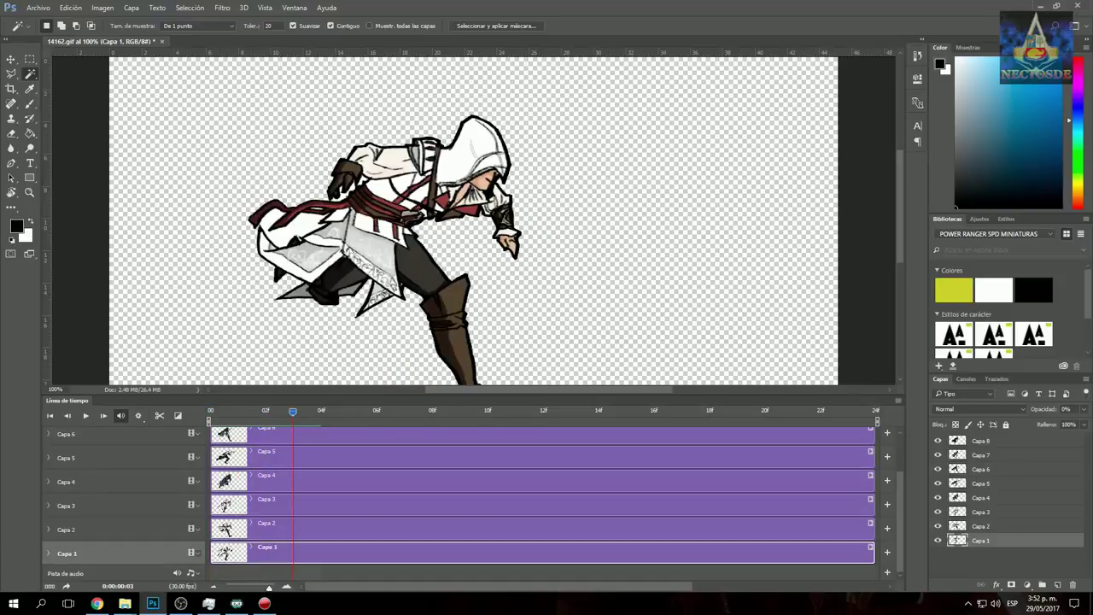
pyautogui.moveTo(872, 552)
pyautogui.mouseDown()
pyautogui.moveTo(291, 552)
pyautogui.moveTo(339, 528)
pyautogui.mouseUp()
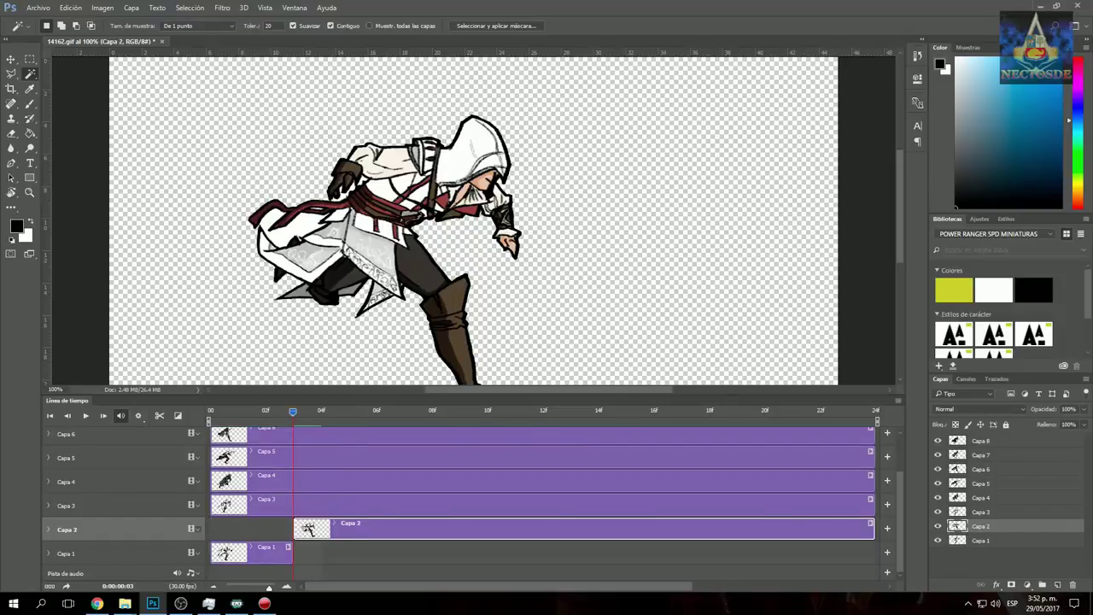
# Step: Step forward to about frame 6 and end the Capa 2 clip there
pyautogui.press('Right')
pyautogui.press('Right')
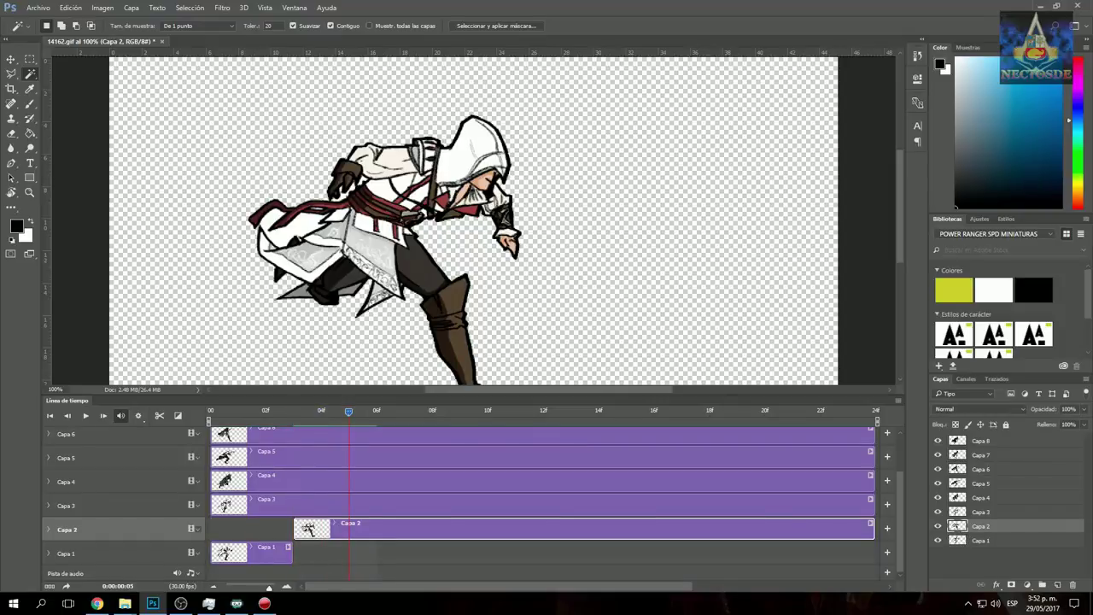
pyautogui.press('Right')
pyautogui.press('Left')
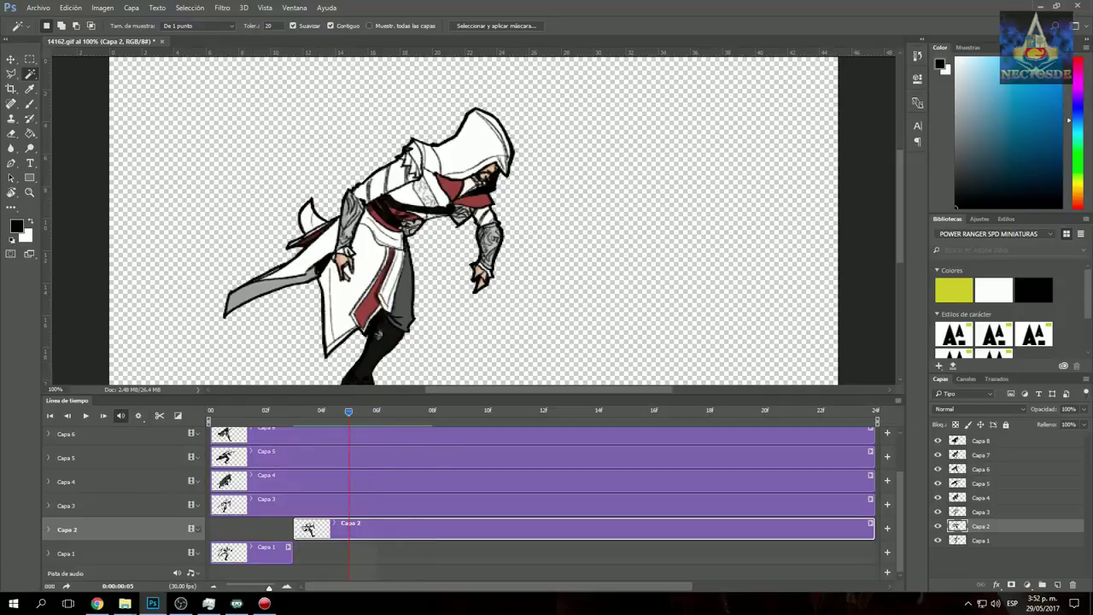
pyautogui.press('Right')
pyautogui.press('0')
pyautogui.press('0')
pyautogui.moveTo(871, 529); pyautogui.dragTo(374, 529)
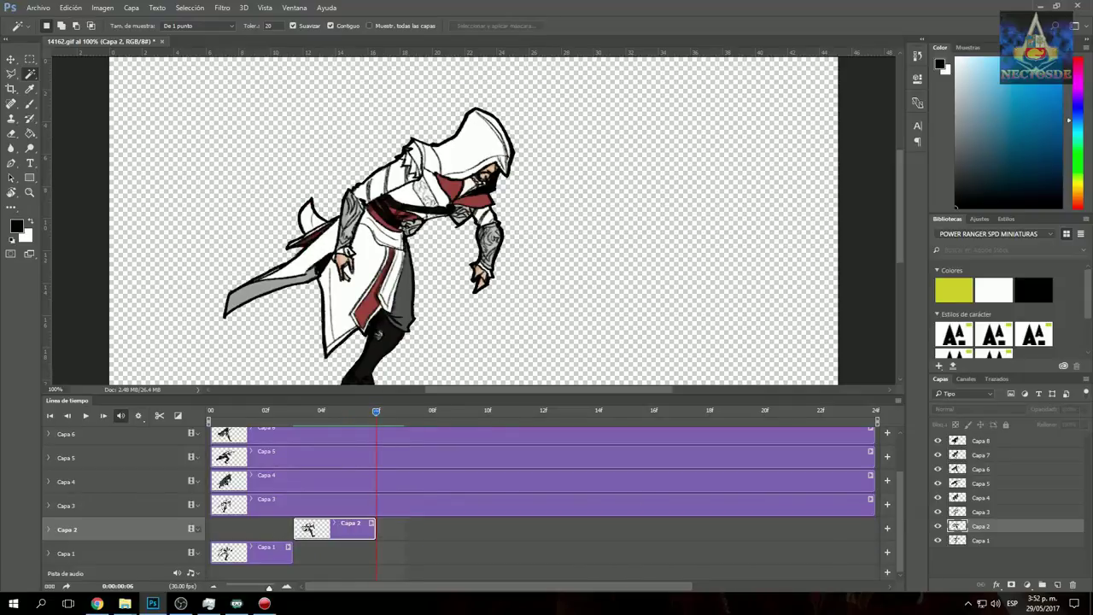
# Step: Start Capa 3 where Capa 2 ends, end it near frame 9, and start Capa 4 after it
pyautogui.moveTo(213, 504); pyautogui.dragTo(377, 504)
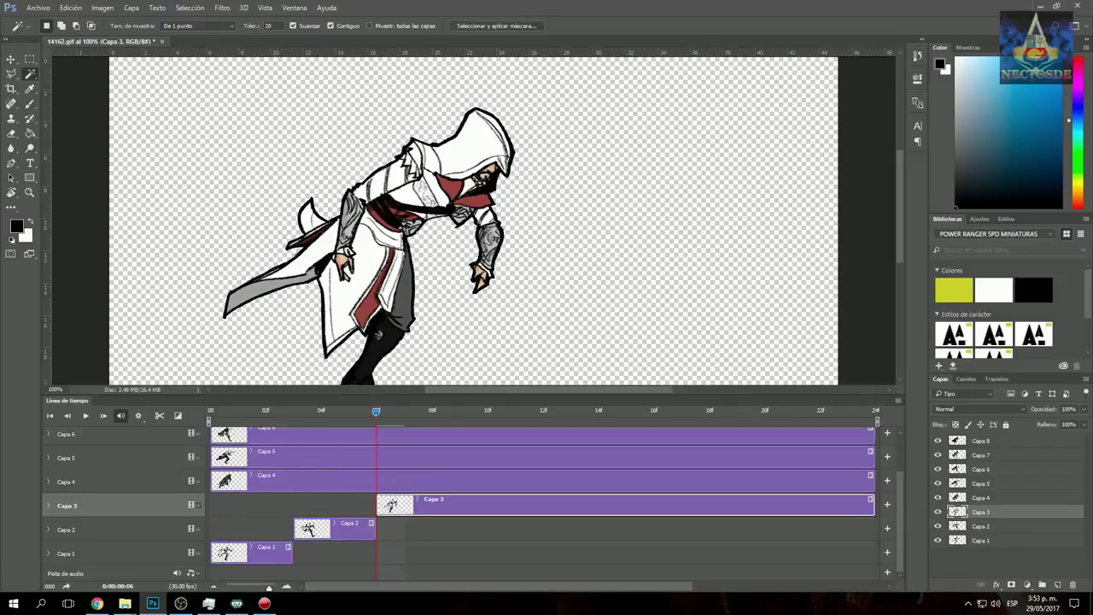
pyautogui.moveTo(377, 411); pyautogui.dragTo(458, 411)
pyautogui.moveTo(872, 504); pyautogui.dragTo(458, 504)
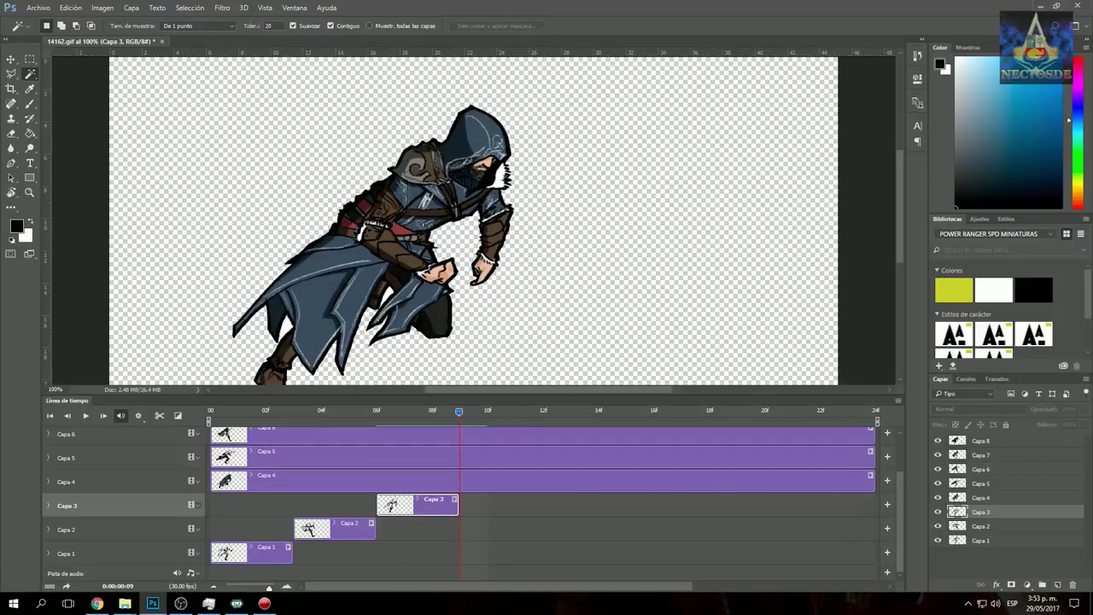
pyautogui.moveTo(213, 481); pyautogui.dragTo(460, 481)
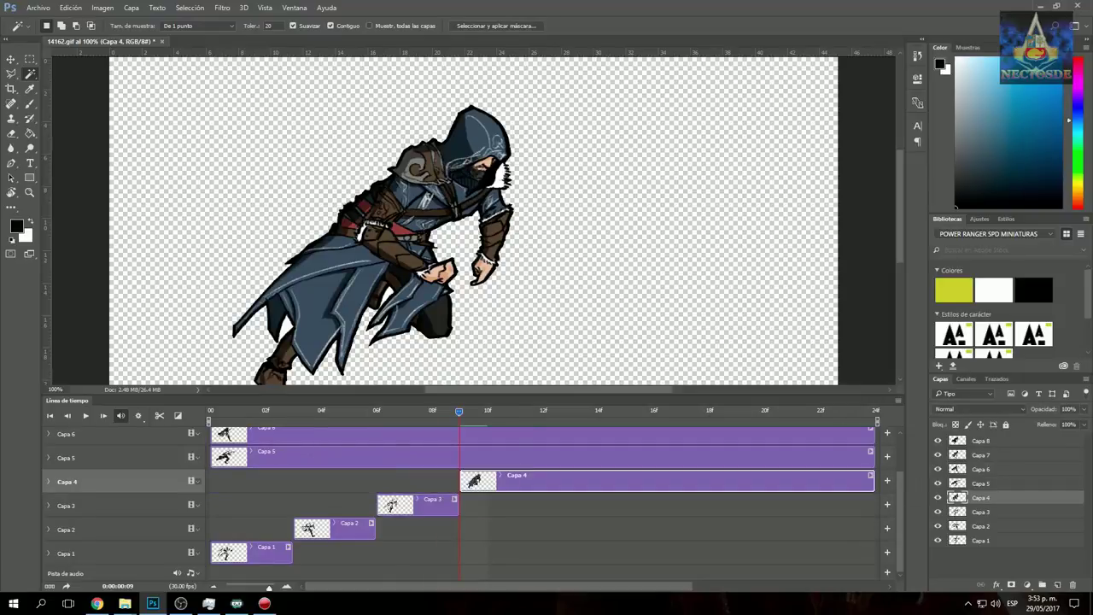
# Step: End the Capa 4 clip at frame 12 and move Capa 5 to start there
pyautogui.moveTo(458, 411); pyautogui.dragTo(543, 411)
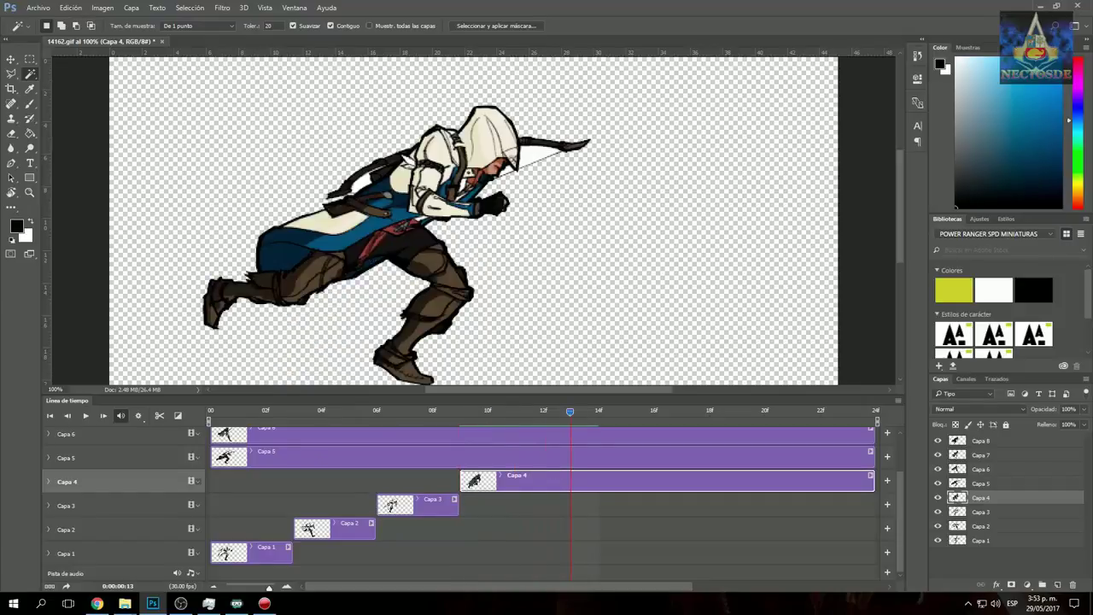
pyautogui.press('0')
pyautogui.press('0')
pyautogui.moveTo(872, 481); pyautogui.dragTo(541, 481)
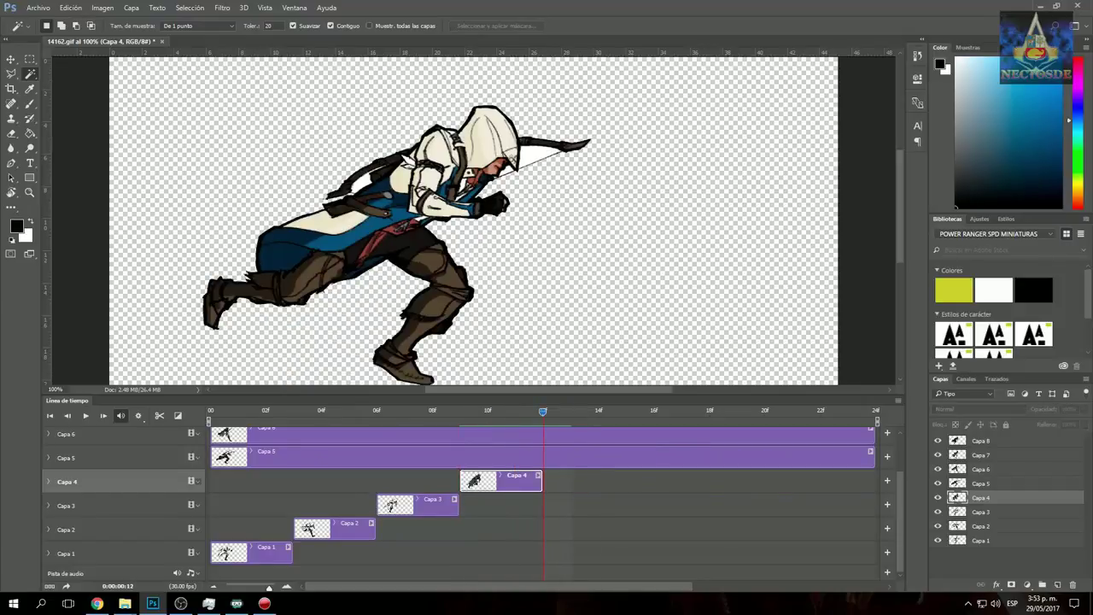
pyautogui.scroll(1, 546, 504)
pyautogui.scroll(1, 547, 504)
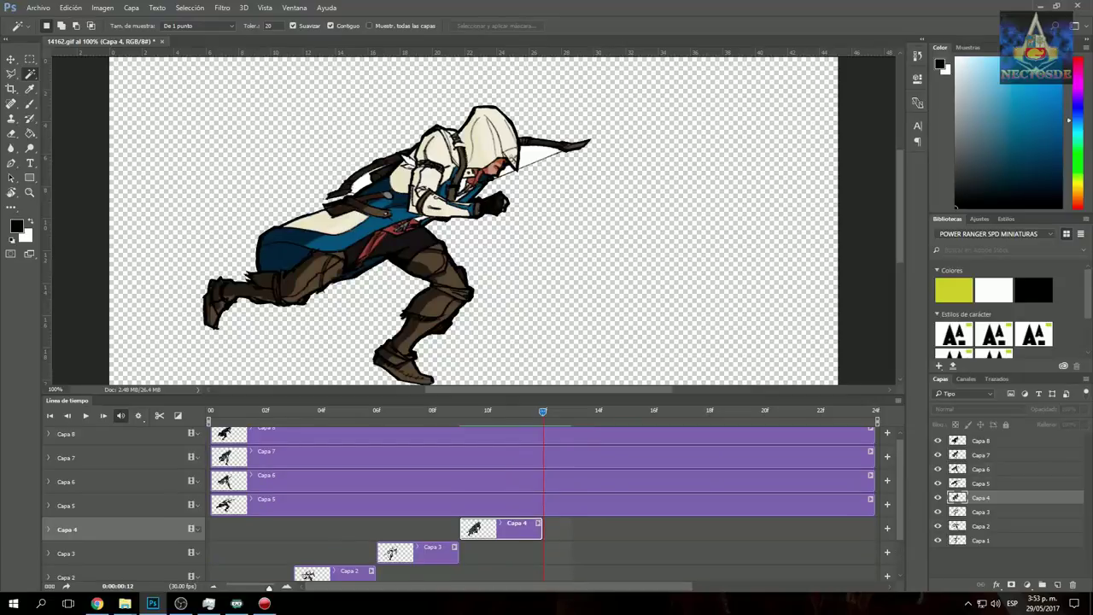
pyautogui.moveTo(213, 505); pyautogui.dragTo(544, 505)
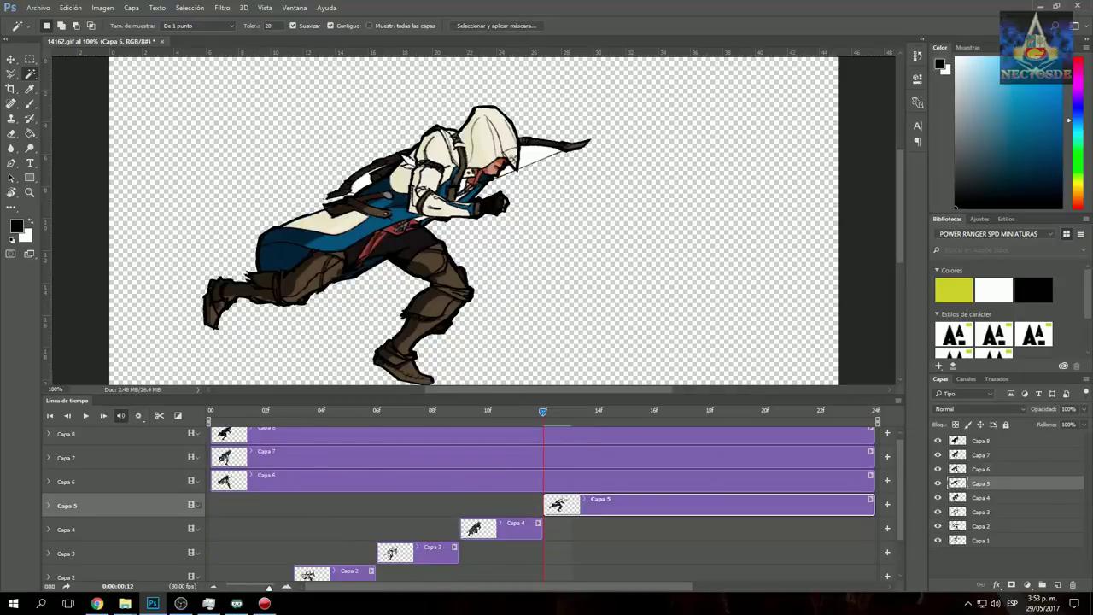
pyautogui.press('Right')
pyautogui.press('Right')
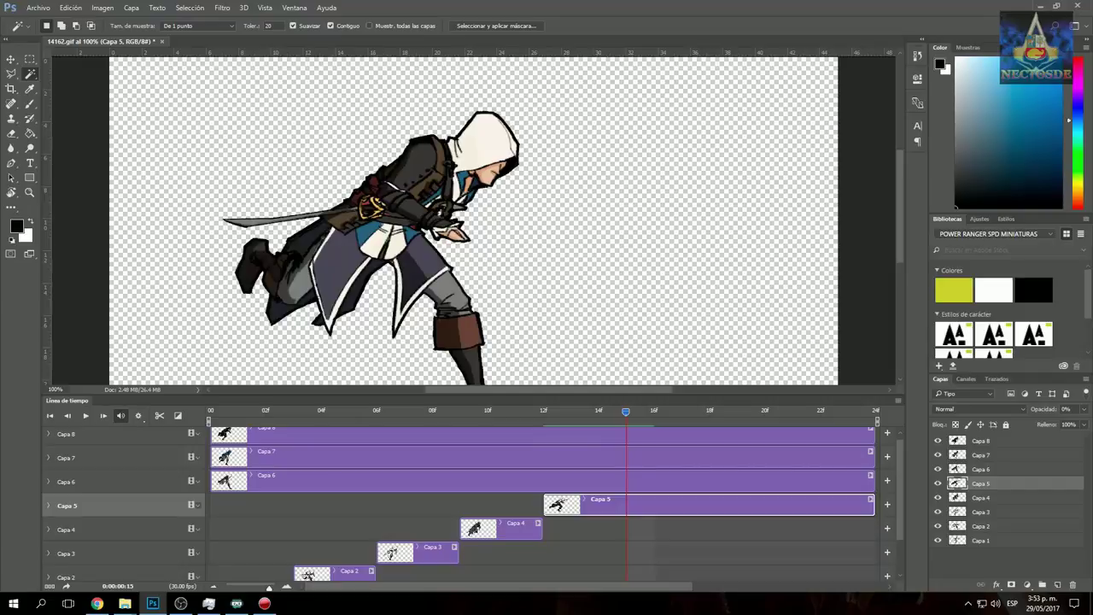
pyautogui.moveTo(871, 504); pyautogui.dragTo(625, 503)
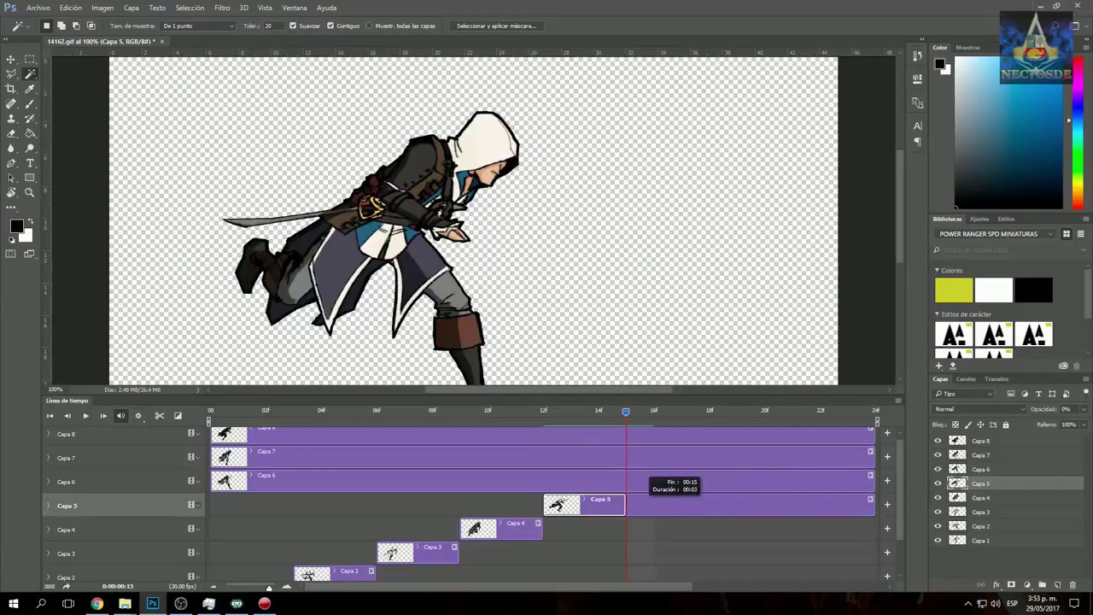
pyautogui.moveTo(212, 480); pyautogui.dragTo(626, 480)
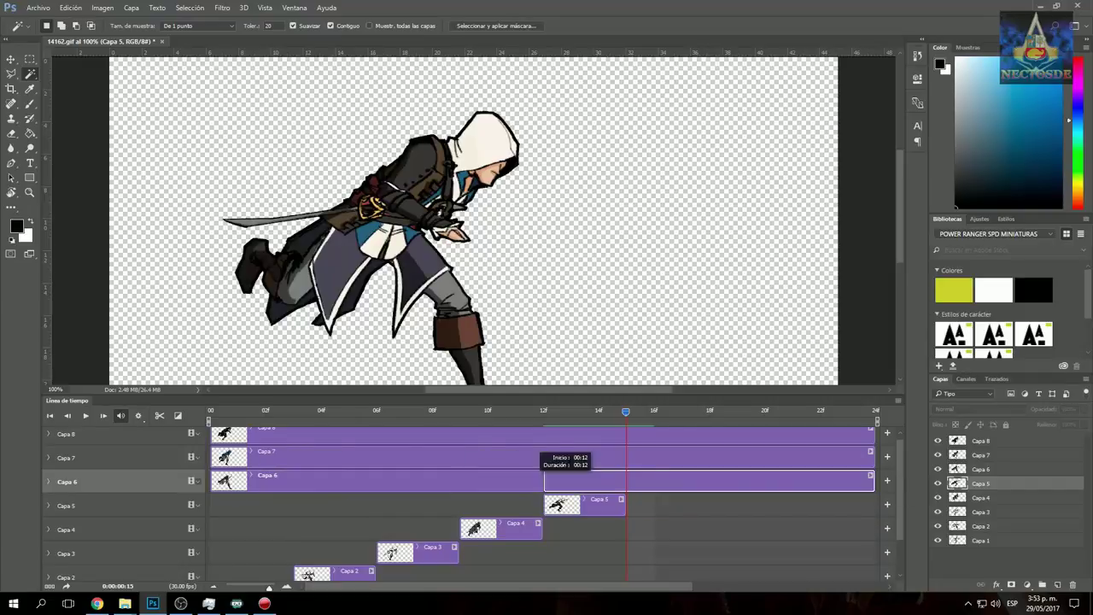
pyautogui.press('Right')
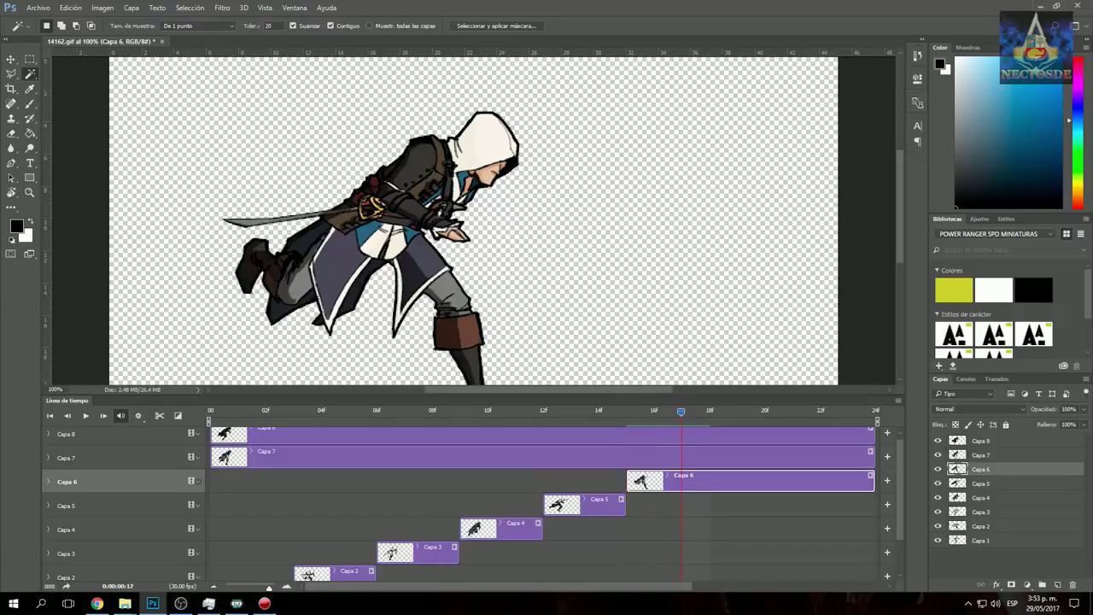
pyautogui.press('Right')
pyautogui.press('Right')
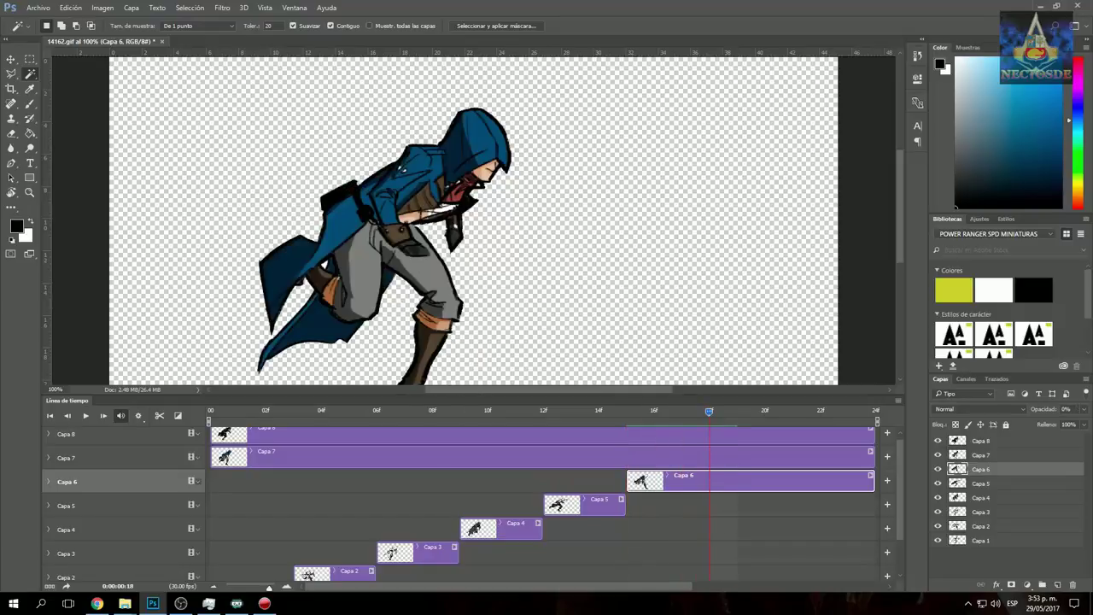
pyautogui.moveTo(871, 480); pyautogui.dragTo(708, 480)
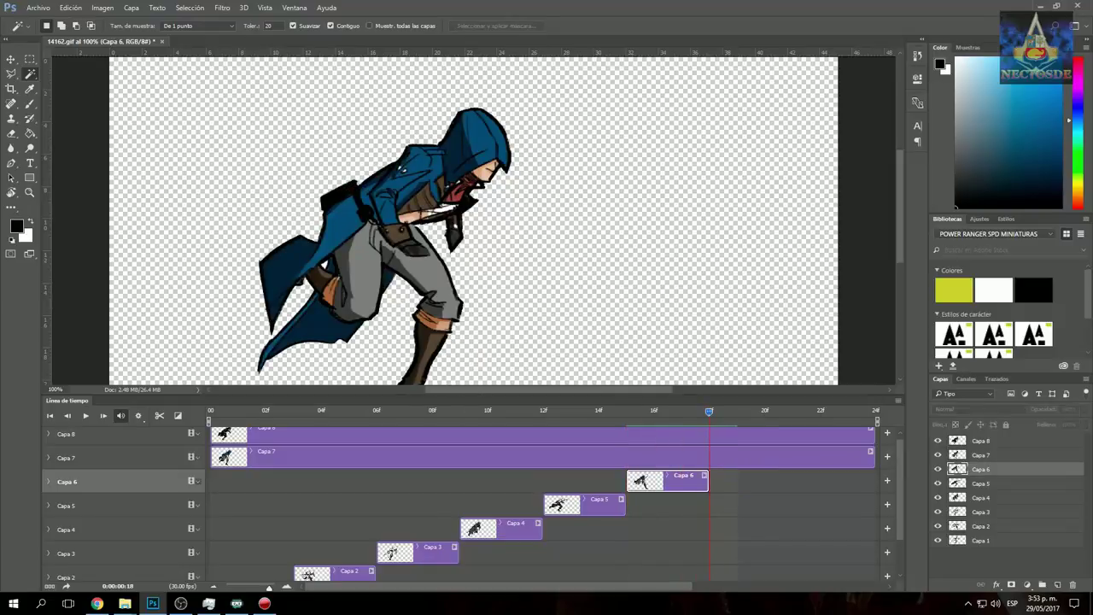
pyautogui.moveTo(213, 457); pyautogui.dragTo(709, 457)
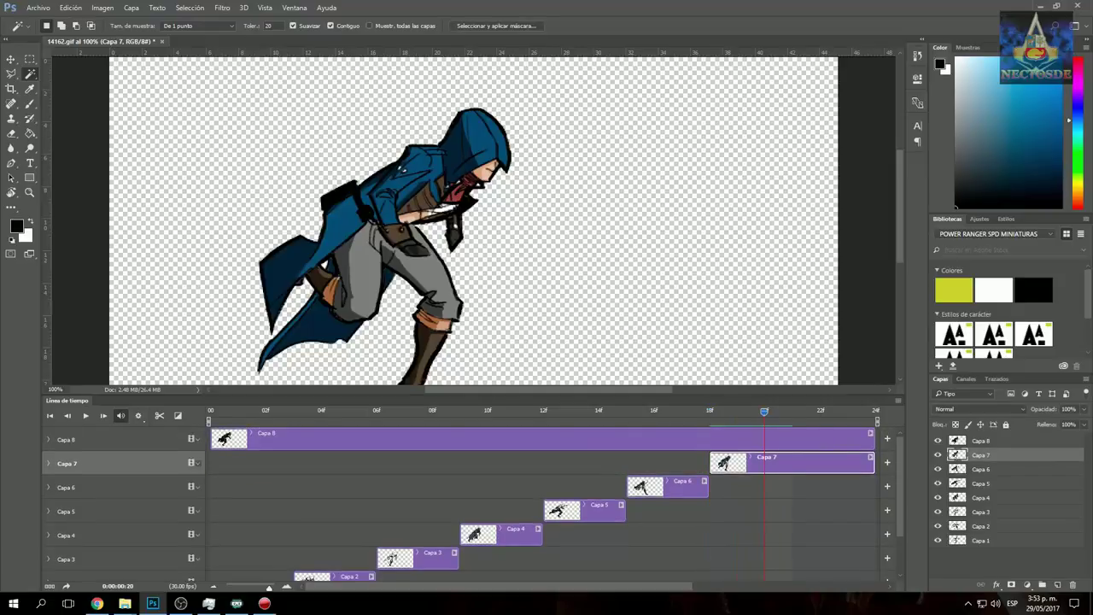
pyautogui.press('Right')
pyautogui.press('Right')
pyautogui.press('Right')
pyautogui.press('0')
pyautogui.press('0')
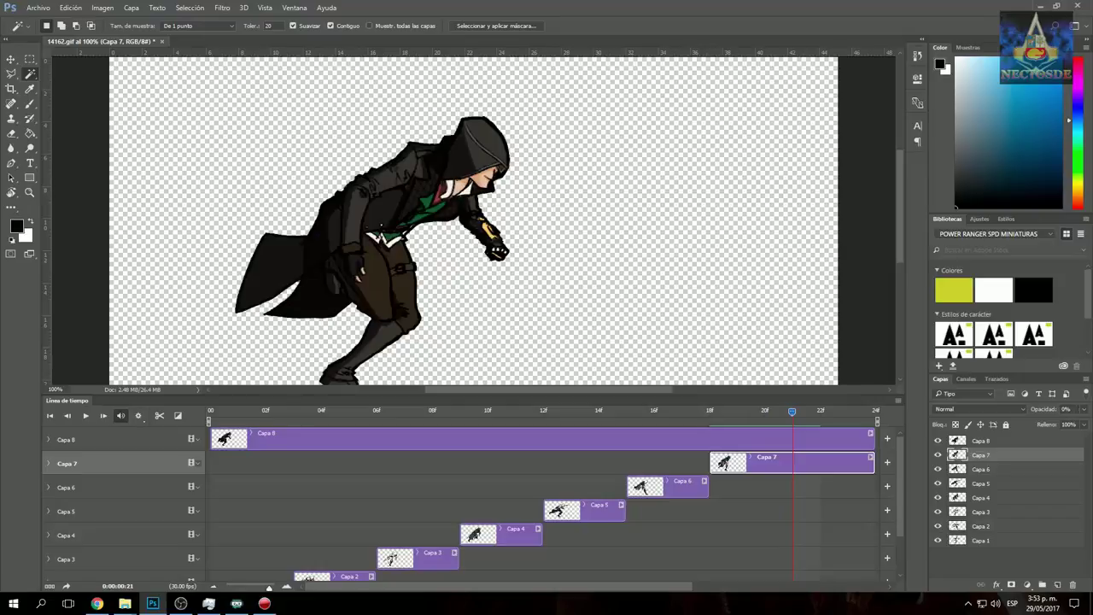
pyautogui.moveTo(871, 462); pyautogui.dragTo(792, 462)
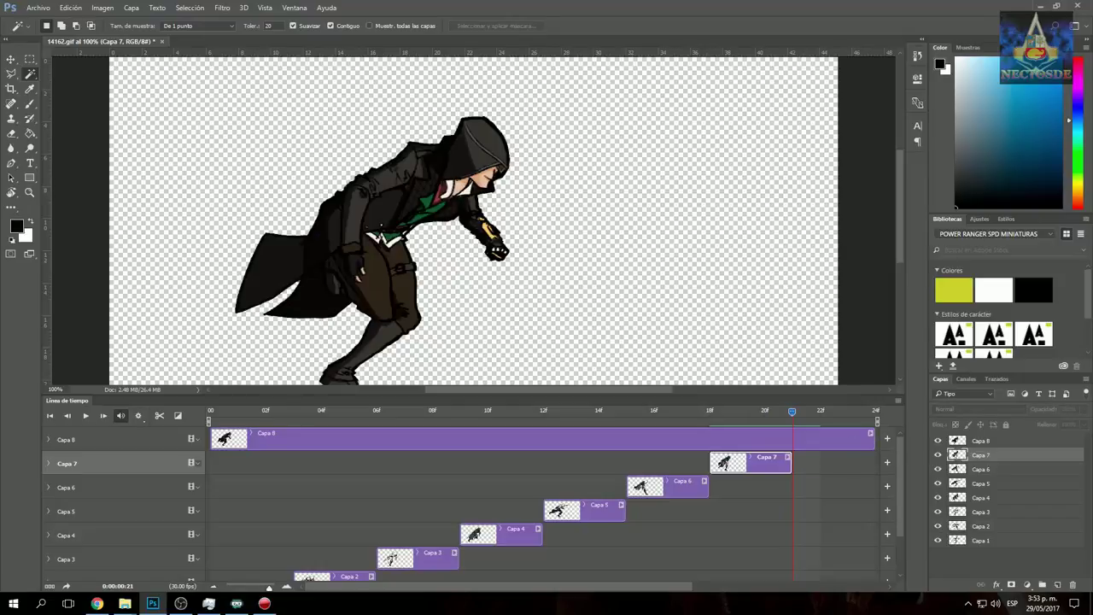
pyautogui.moveTo(213, 438); pyautogui.dragTo(793, 438)
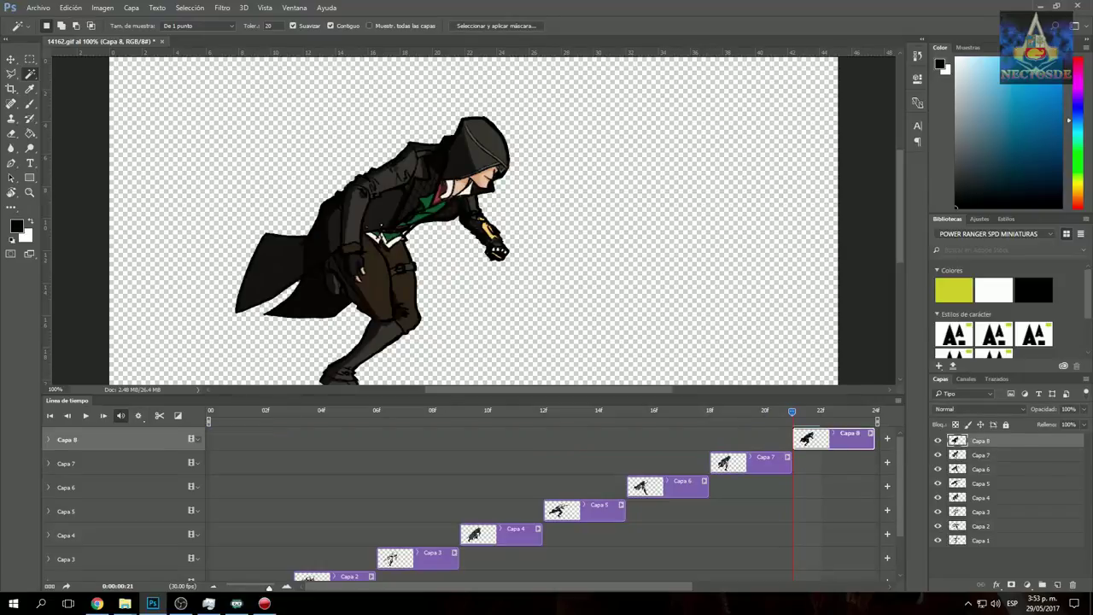
pyautogui.scroll(-2, 546, 495)
pyautogui.scroll(-1, 546, 495)
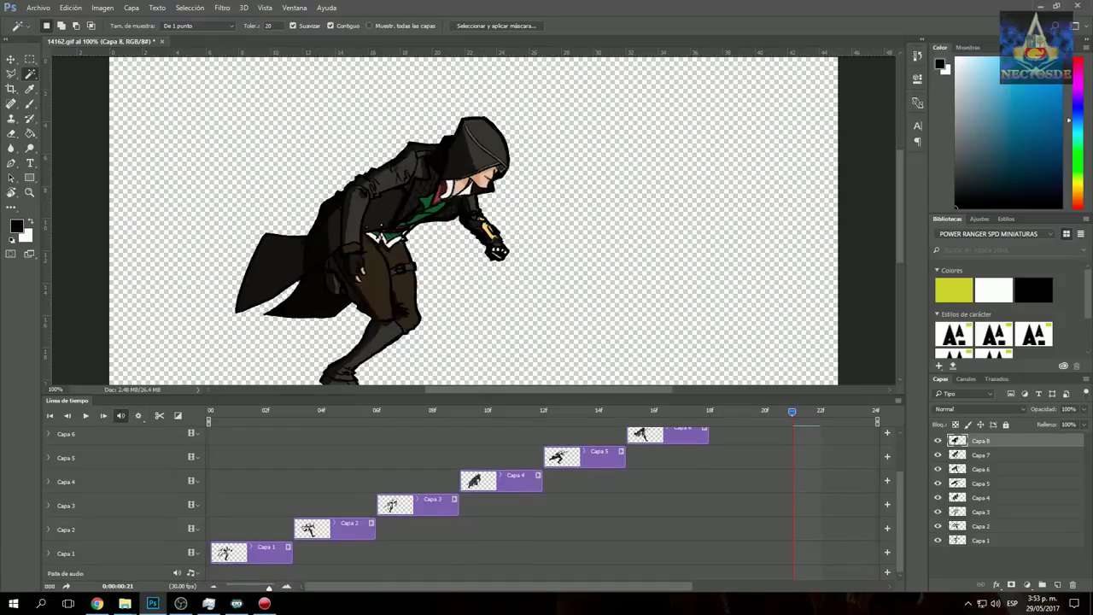
pyautogui.scroll(2, 546, 496)
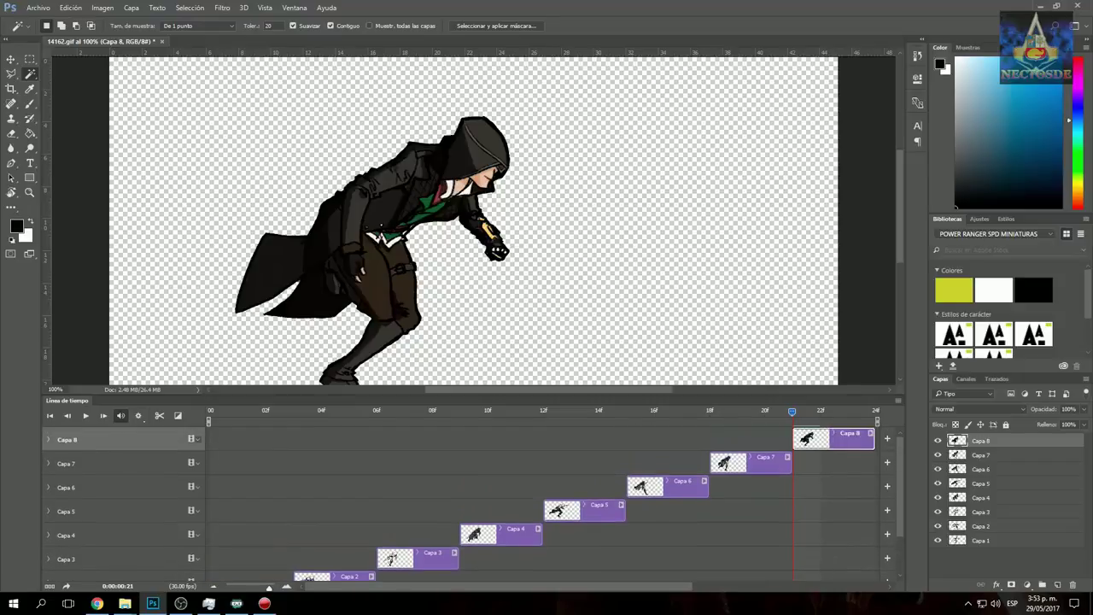
pyautogui.scroll(-2, 547, 496)
pyautogui.scroll(1, 547, 496)
pyautogui.scroll(-1, 546, 504)
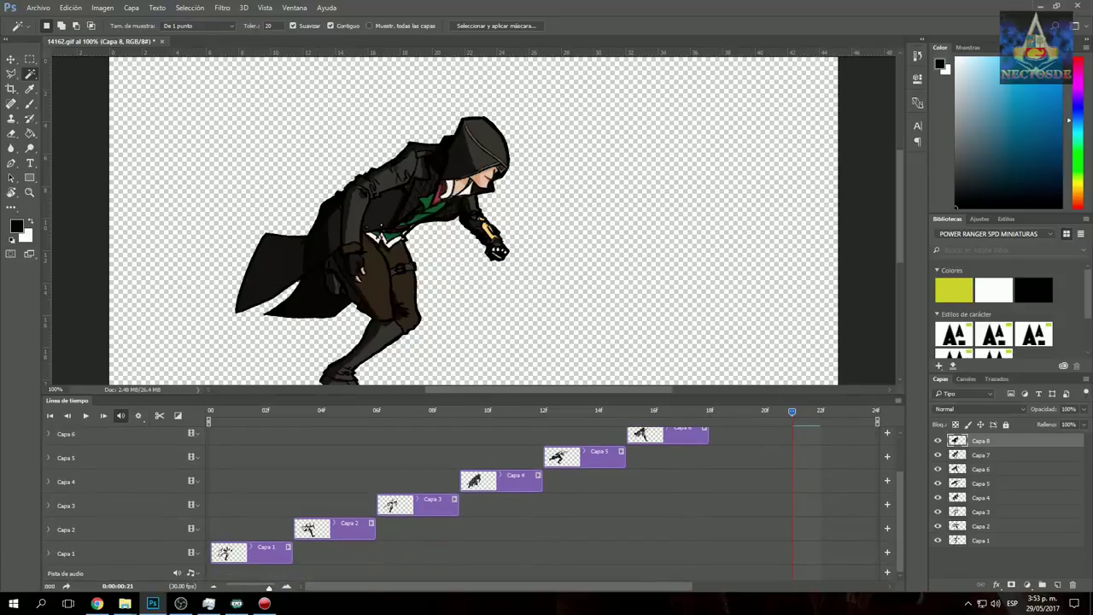
pyautogui.scroll(1, 547, 496)
pyautogui.scroll(1, 546, 495)
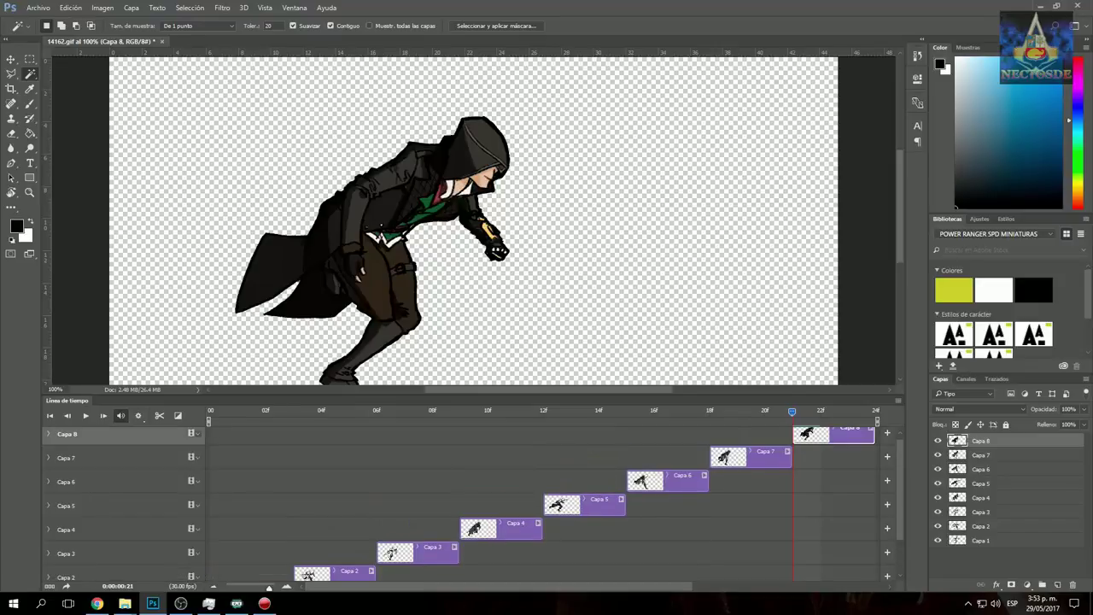
pyautogui.press('space')
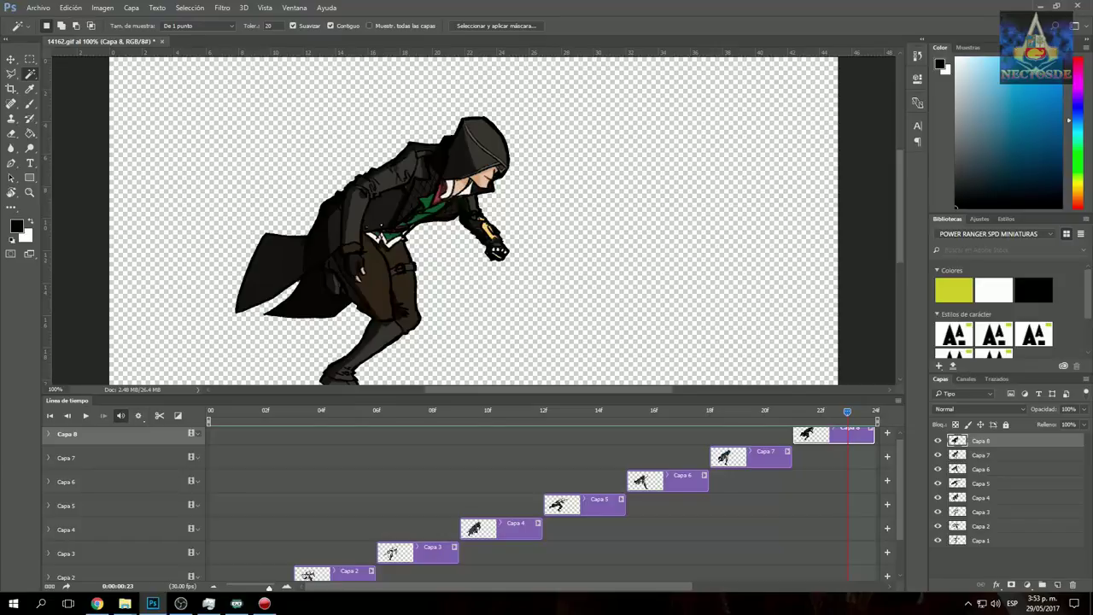
# Step: In Save for Web, set Opciones de repetición to Infinito and preview the GIF playing
pyautogui.hotkey('ctrl', 'alt', 'shift', 's')
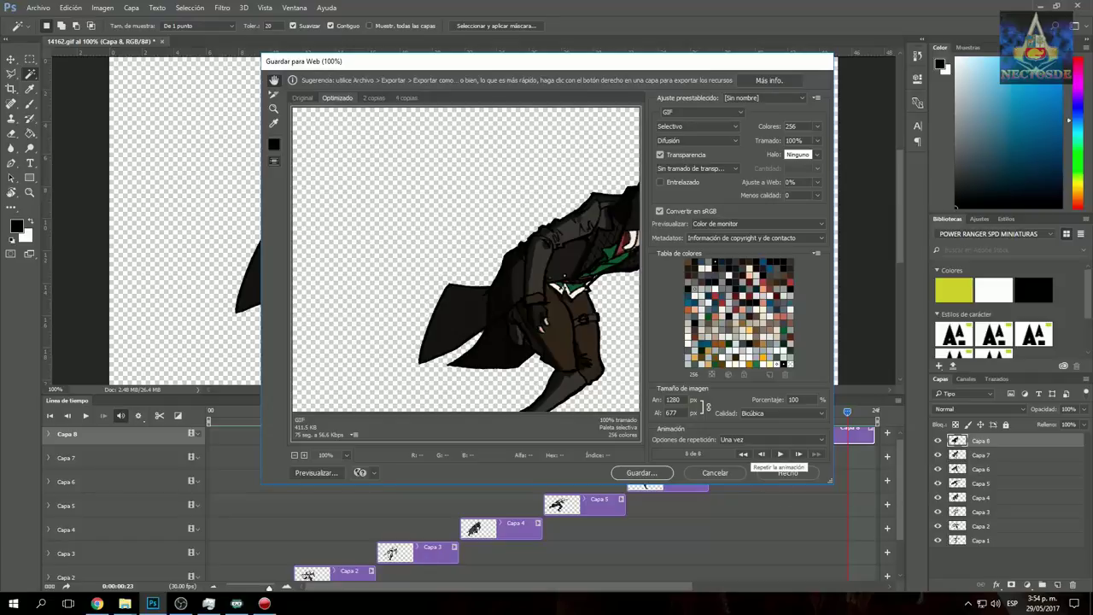
pyautogui.click(769, 439)
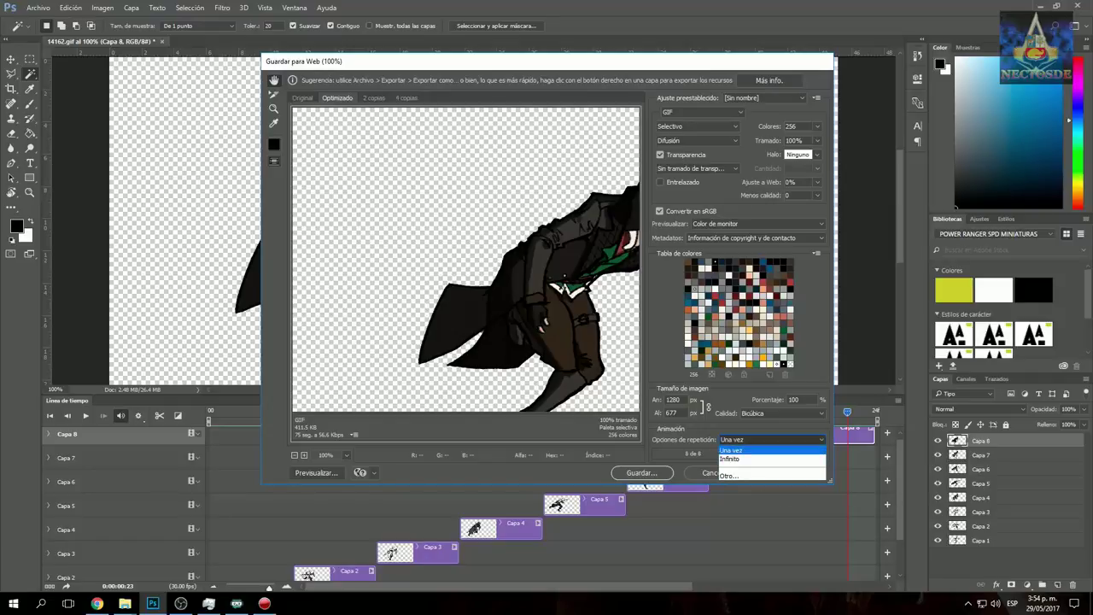
pyautogui.click(743, 458)
pyautogui.click(779, 453)
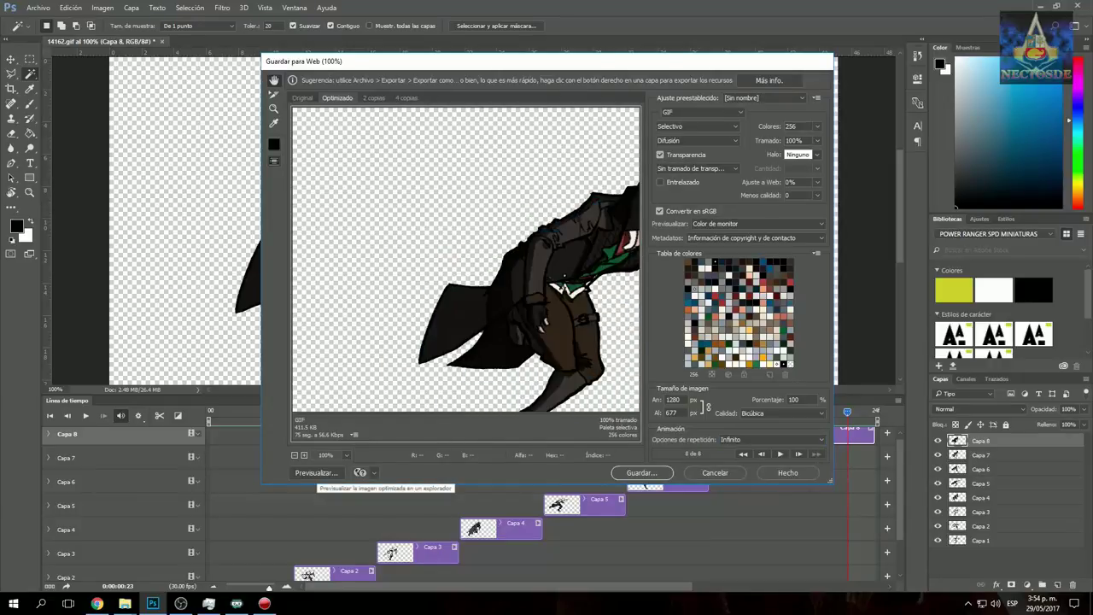
pyautogui.click(316, 472)
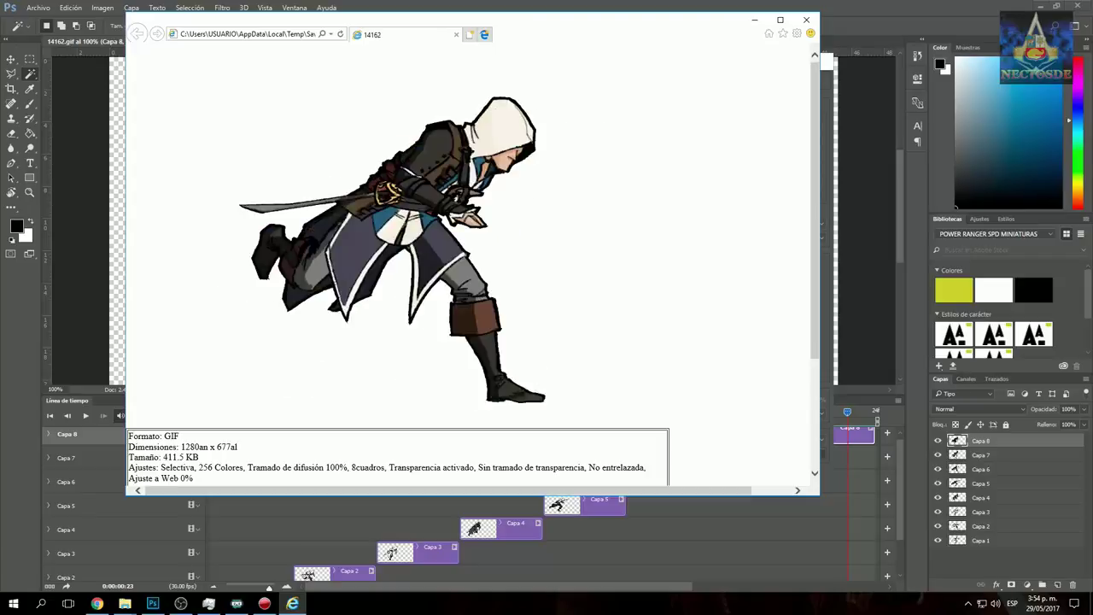
pyautogui.click(807, 19)
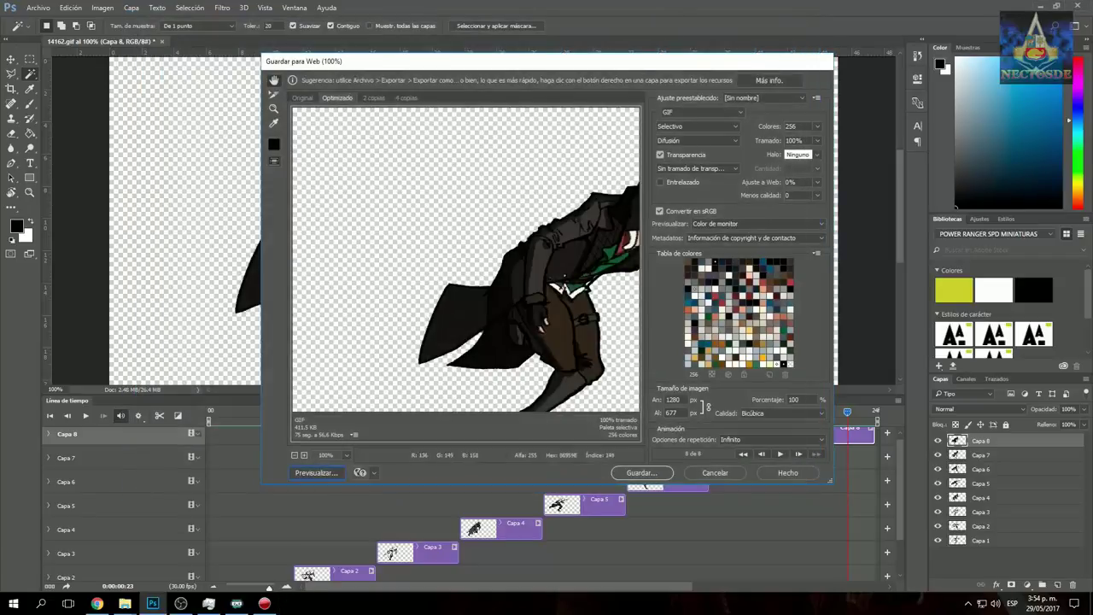
# Step: Save the optimized GIF over the existing AC-NECTOSDE-final.gif in OVERLAYS YOUTUBE, confirming Reemplazar
pyautogui.click(642, 472)
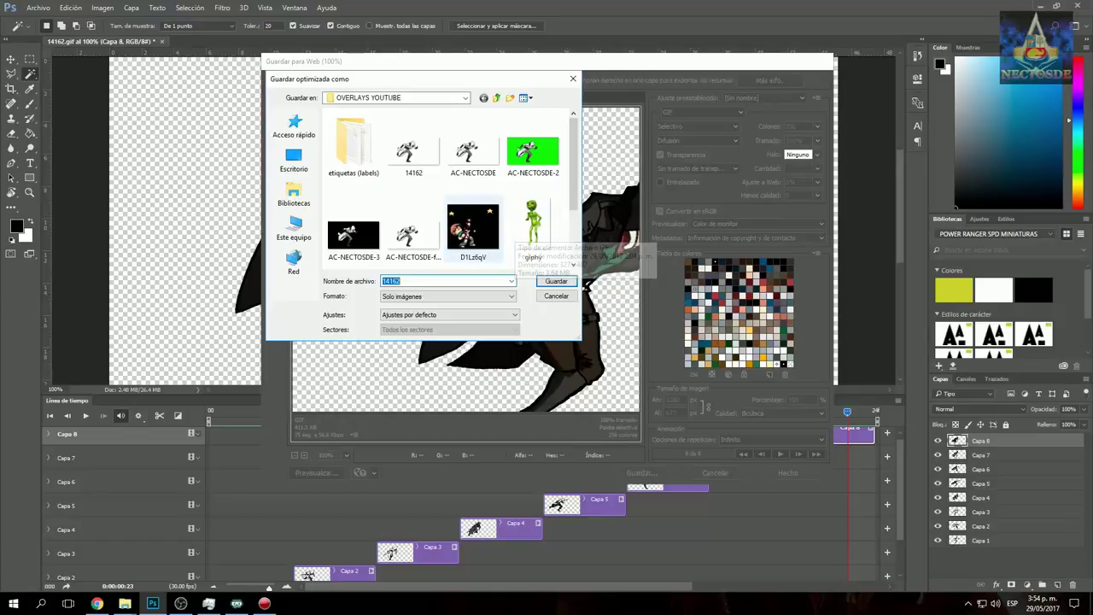
pyautogui.click(474, 226)
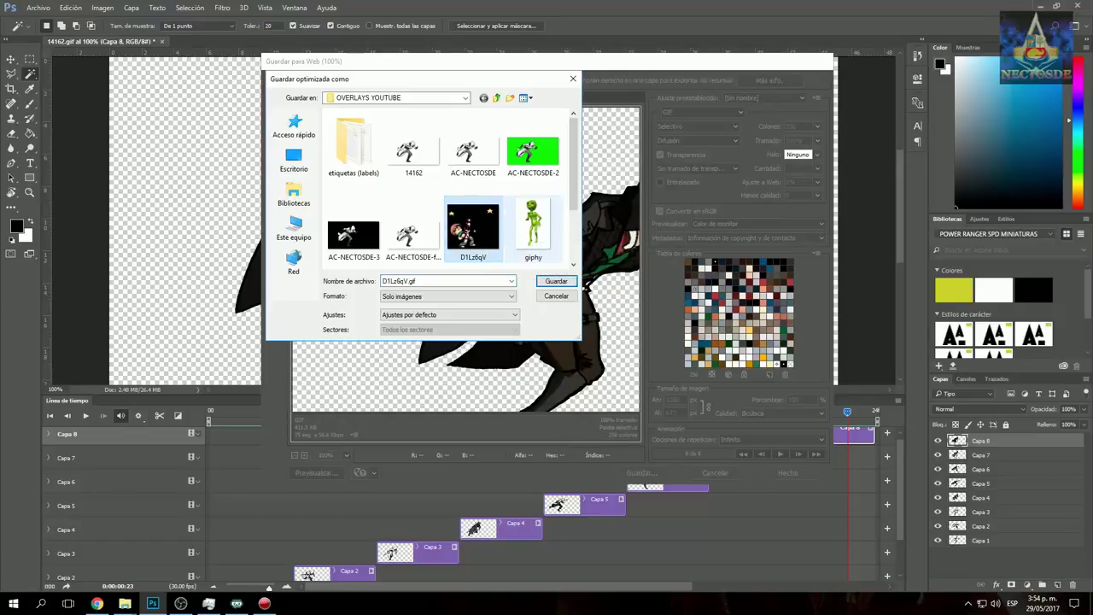
pyautogui.click(533, 226)
pyautogui.scroll(-1, 533, 226)
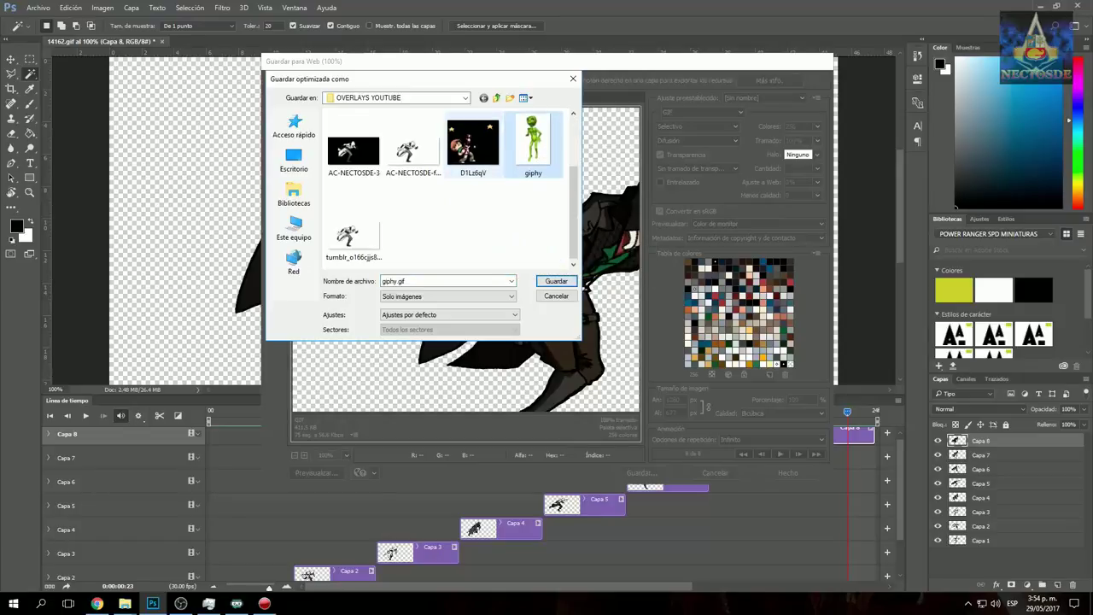
pyautogui.scroll(1, 417, 230)
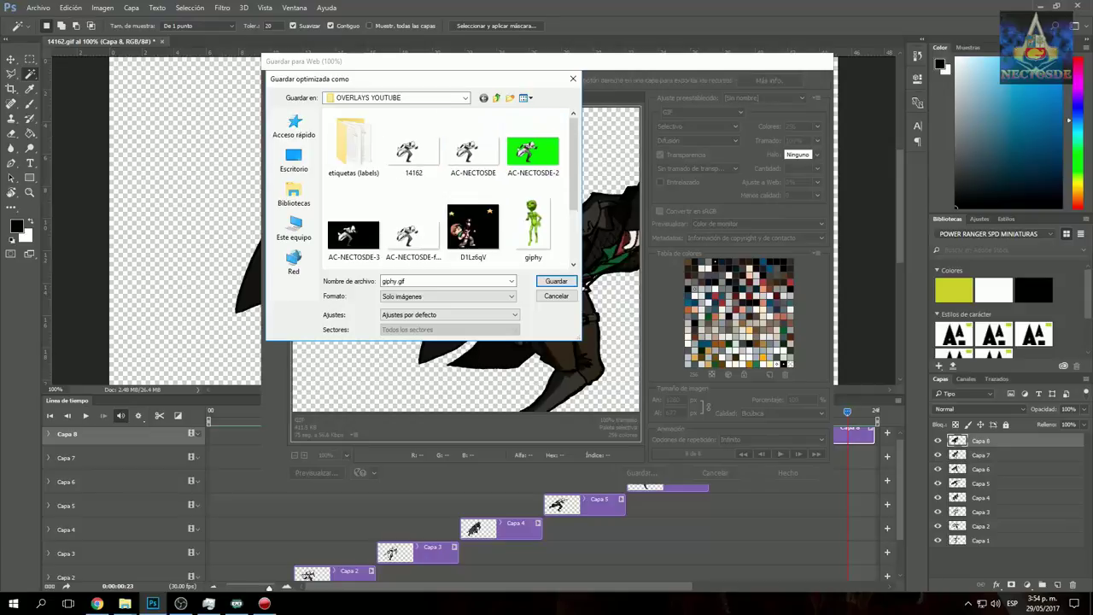
pyautogui.click(413, 231)
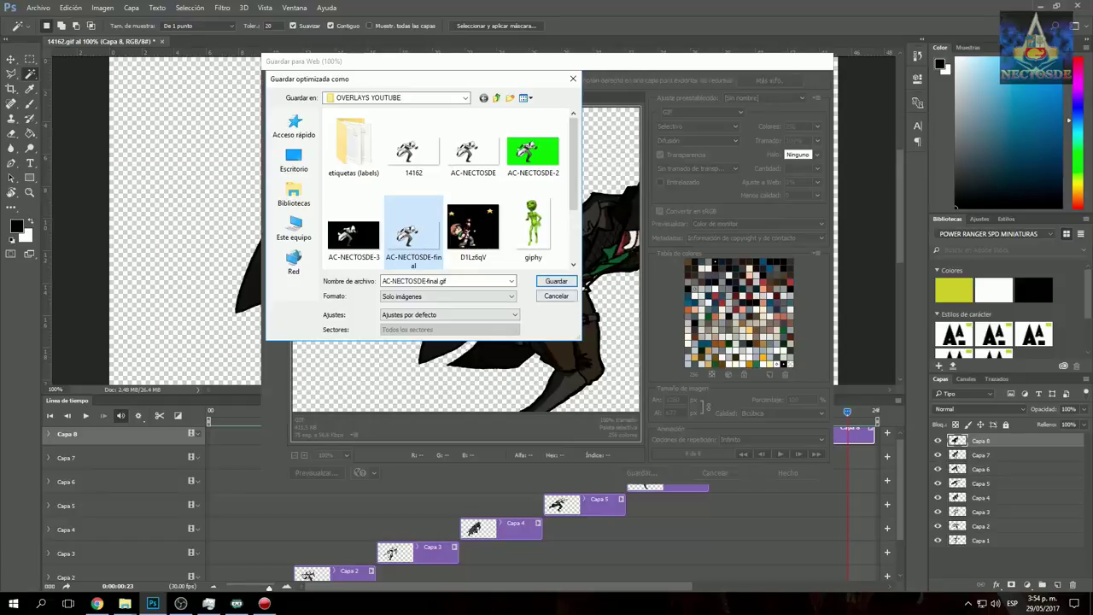
pyautogui.click(557, 281)
pyautogui.press('Return')
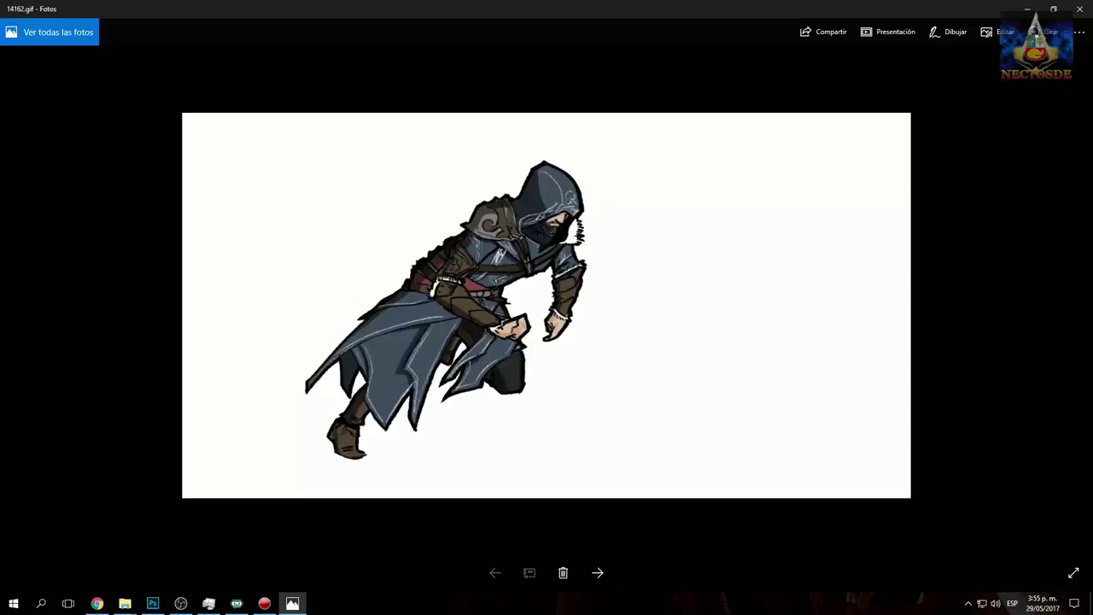
pyautogui.press('Right')
pyautogui.press('Right')
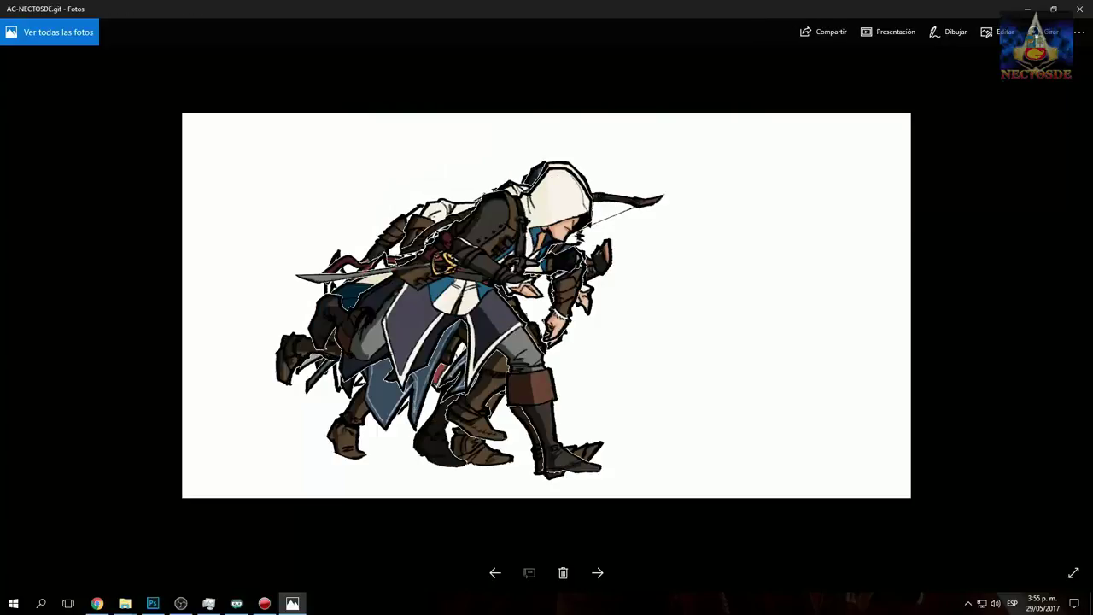
pyautogui.press('Right')
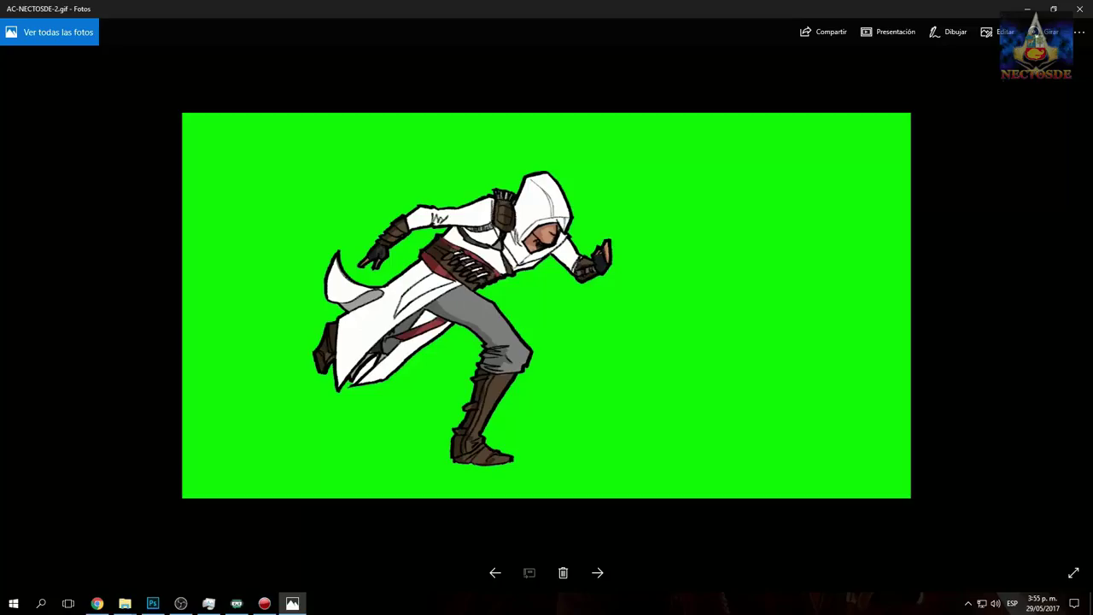
pyautogui.press('Right')
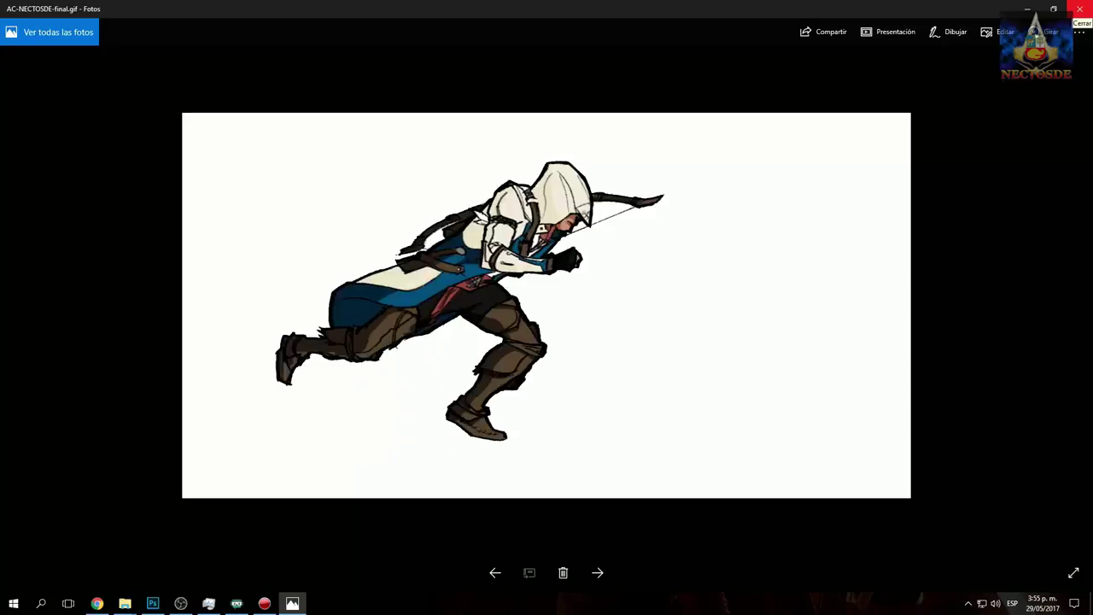
pyautogui.click(1080, 9)
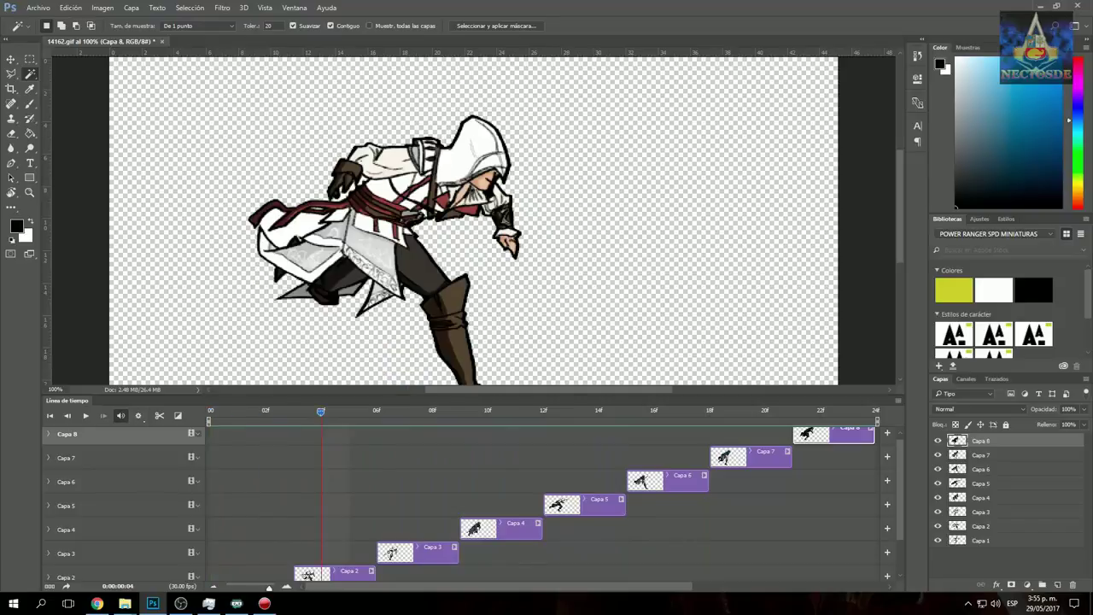
# Step: Play the timeline animation, then lower the Timeline panel so the runners' feet show
pyautogui.press('space')
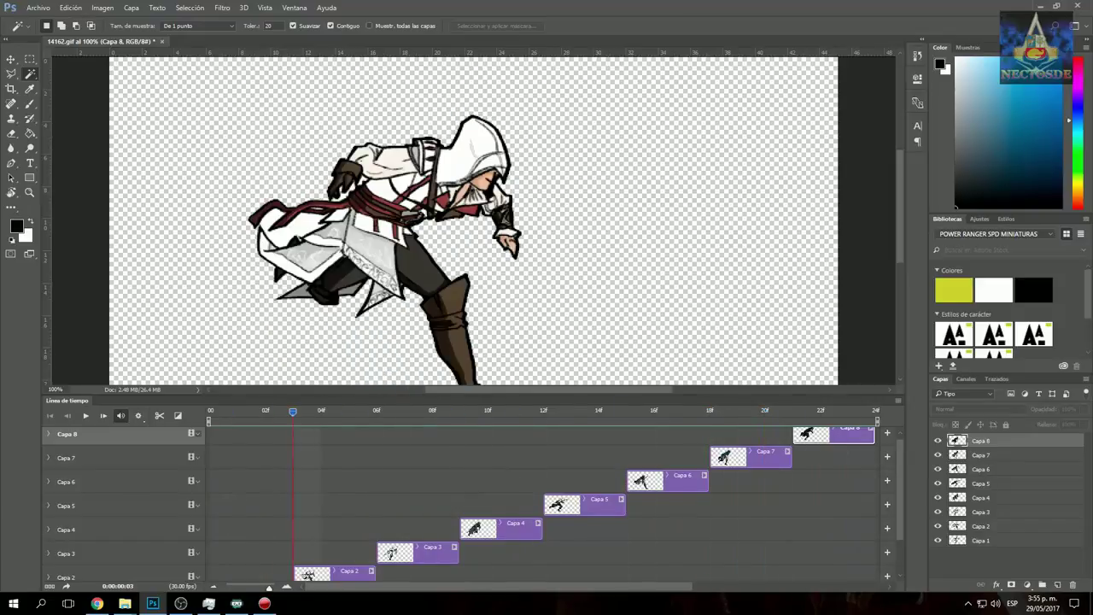
pyautogui.scroll(-2, 469, 504)
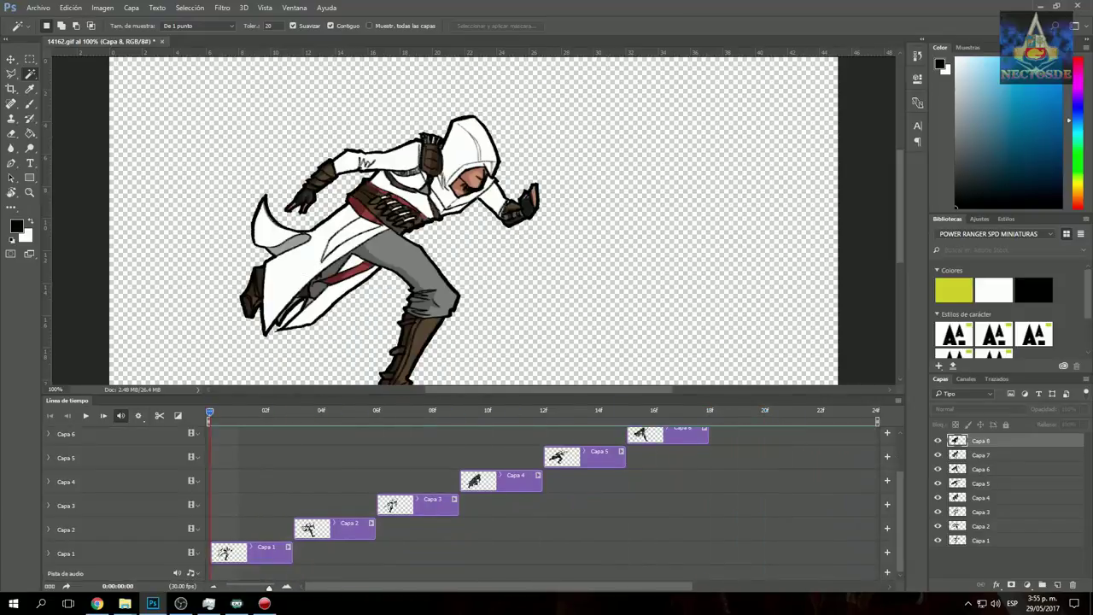
pyautogui.scroll(2, 469, 504)
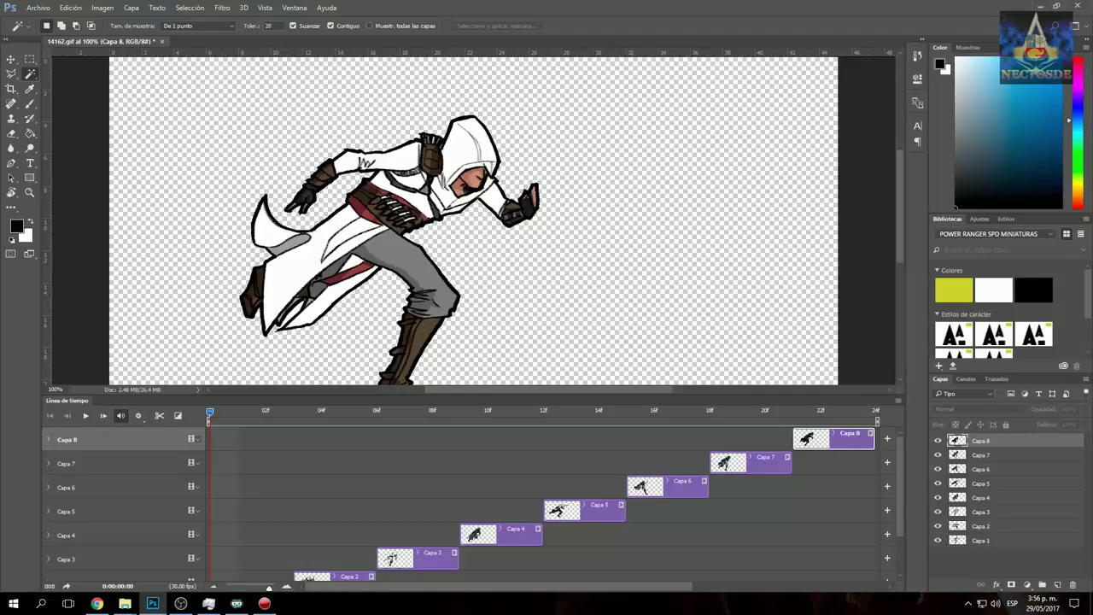
pyautogui.moveTo(470, 394); pyautogui.dragTo(469, 438)
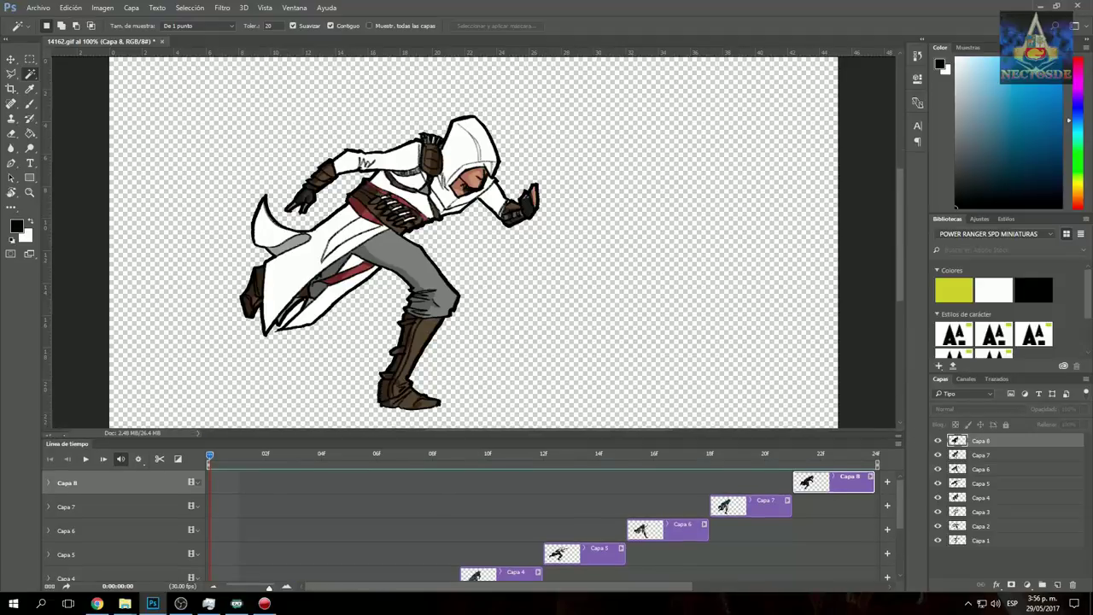